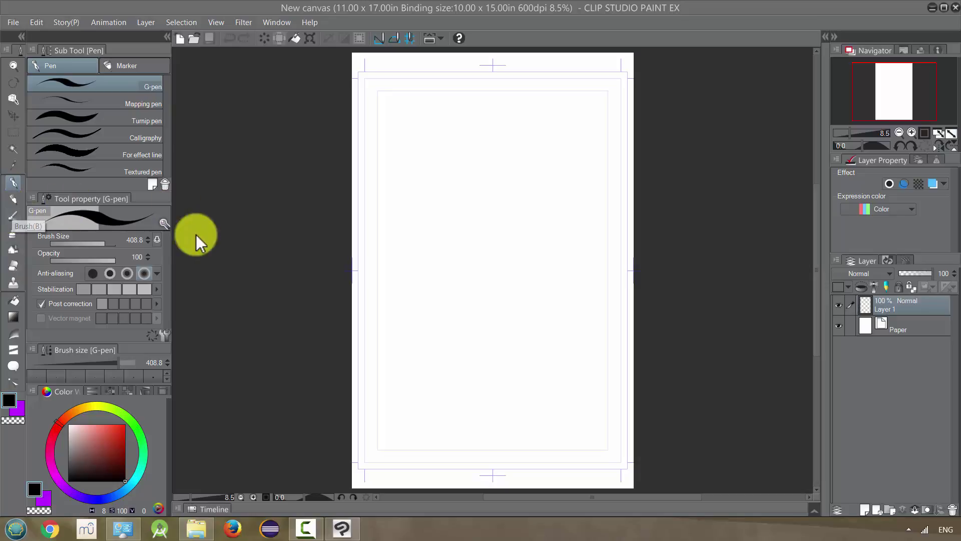
Step: Draw a closed rounded outline in the upper part of the page with the black G-pen at brush size 475.6
mouse_move(107, 242)
mouse_down()
mouse_move(99, 242)
mouse_move(126, 241)
mouse_up()
mouse_move(422, 215)
mouse_down()
mouse_move(465, 153)
mouse_move(540, 143)
mouse_move(580, 222)
mouse_move(570, 267)
mouse_move(512, 291)
mouse_move(461, 263)
mouse_move(423, 216)
mouse_up()
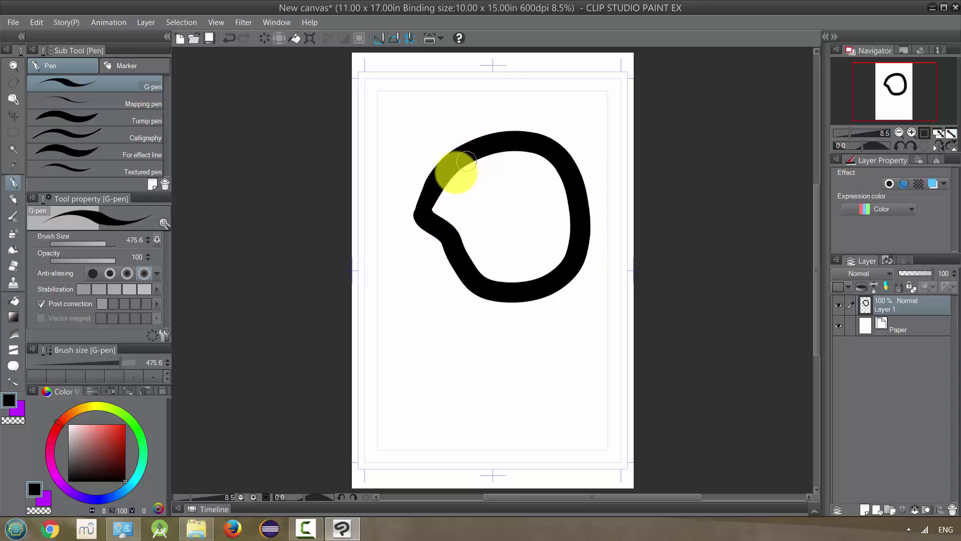
Step: Fill the inside of the drawn outline with red using the Fill tool, referring only to the editing layer
click(14, 300)
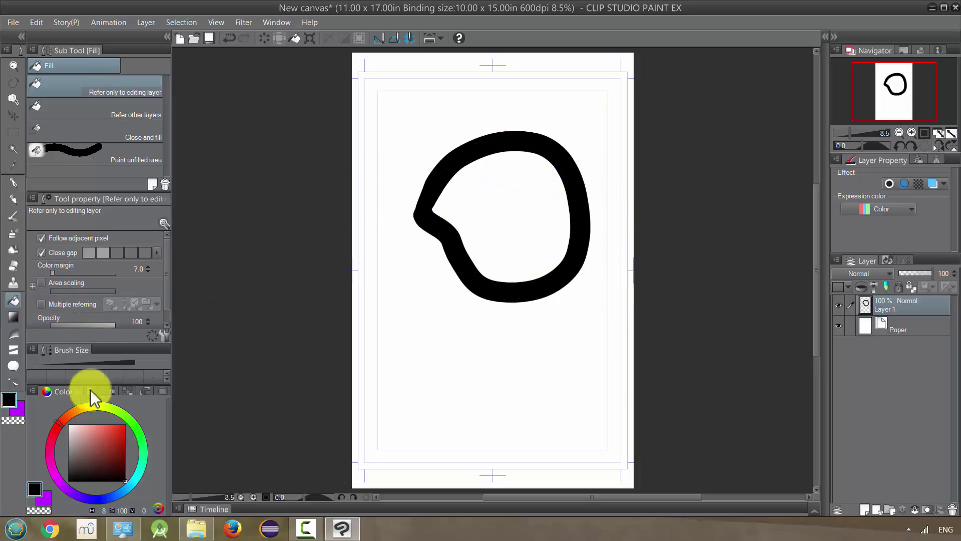
drag(104, 448, 127, 422)
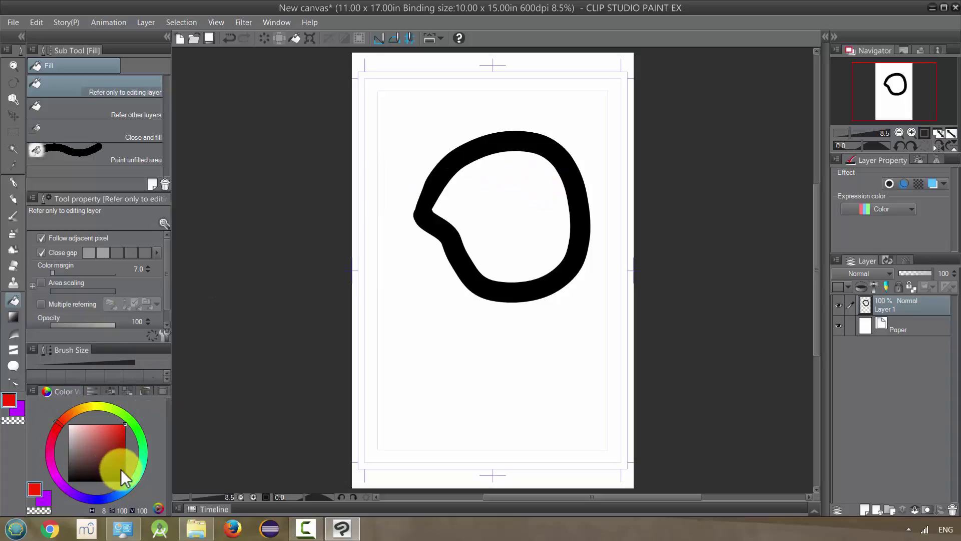
click(511, 209)
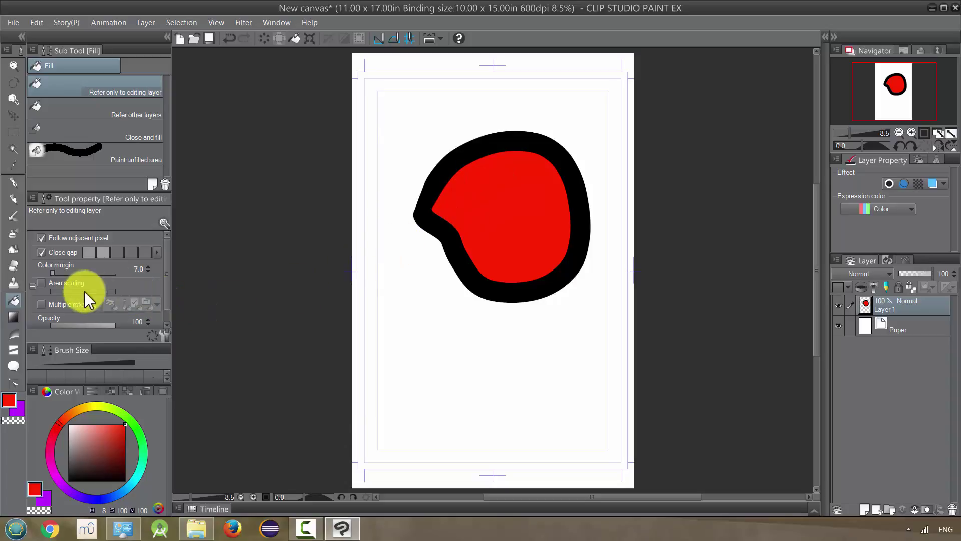
Step: Raise the fill's color margin to 76.3 and undo the red fill inside the outline
drag(59, 272, 100, 275)
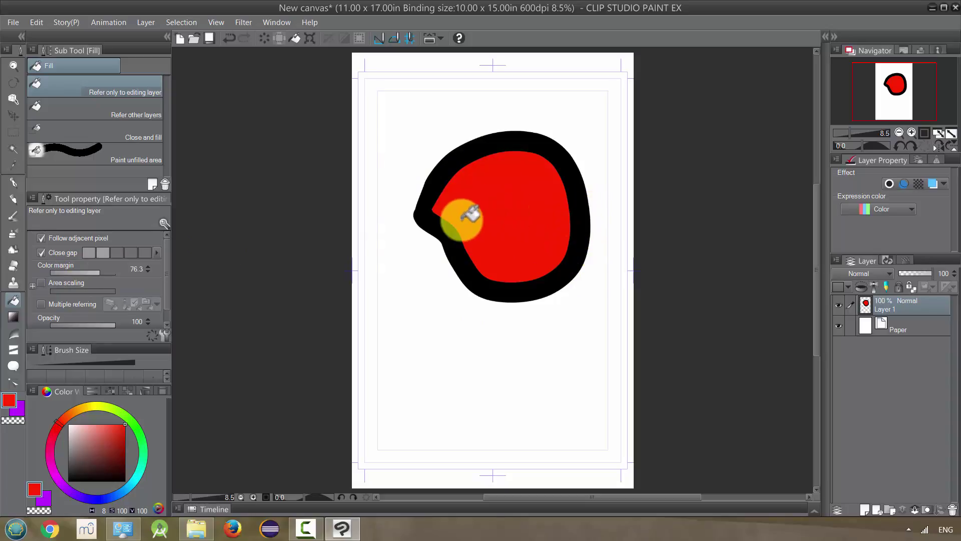
click(456, 201)
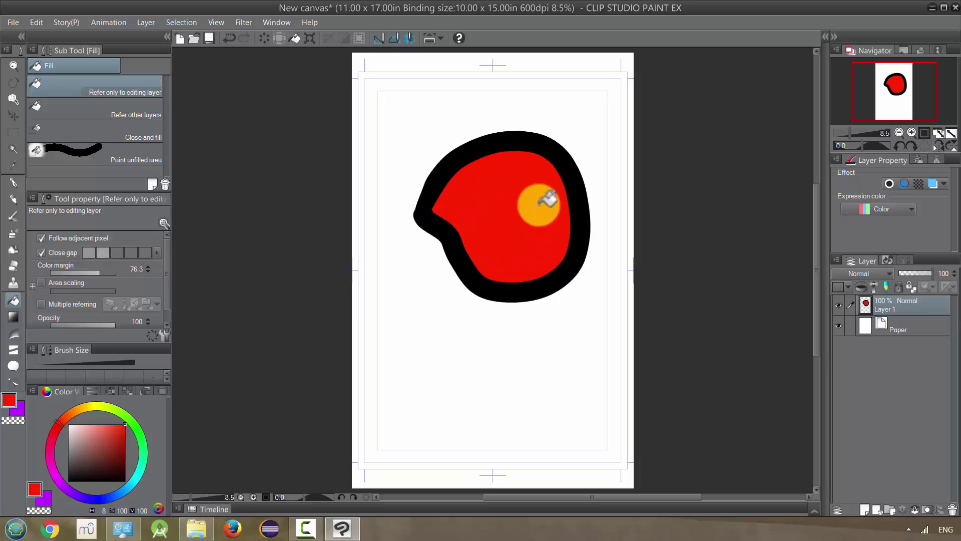
key(ctrl+z)
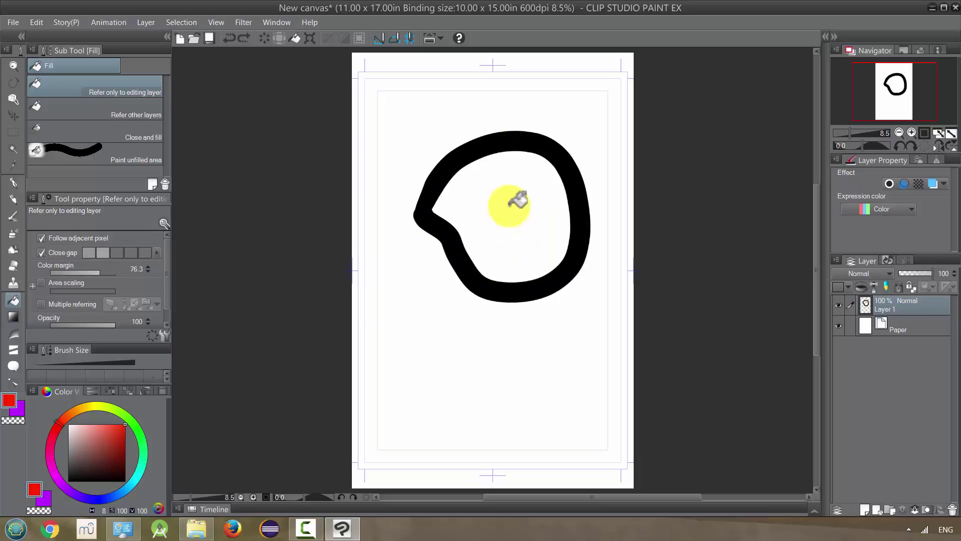
Step: Try a red fill inside the outline with Follow adjacent pixel off, and restore both the option and the canvas
click(42, 238)
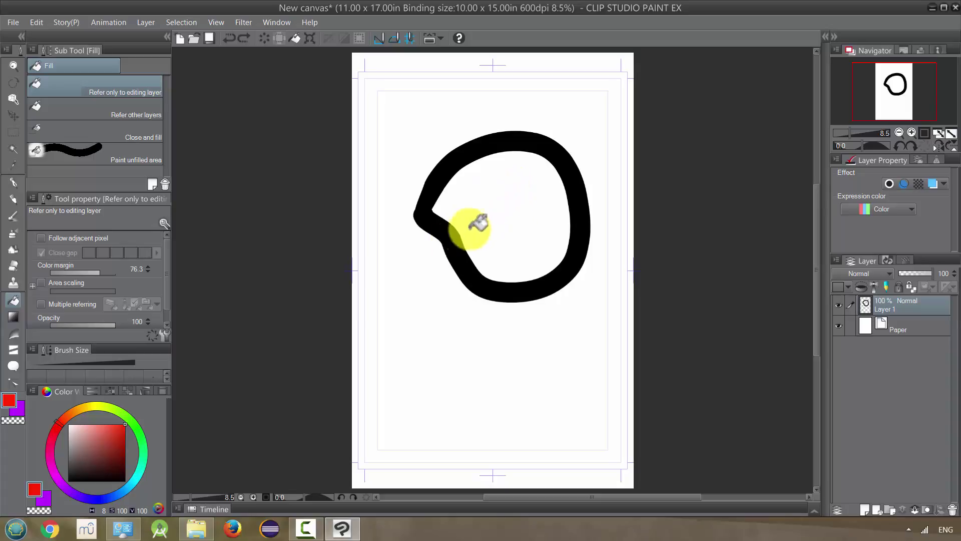
click(525, 201)
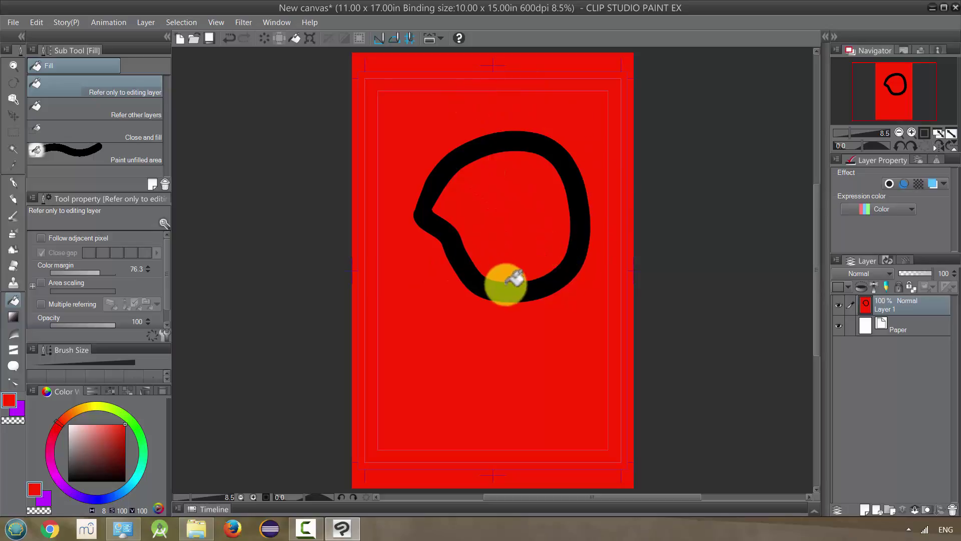
click(41, 239)
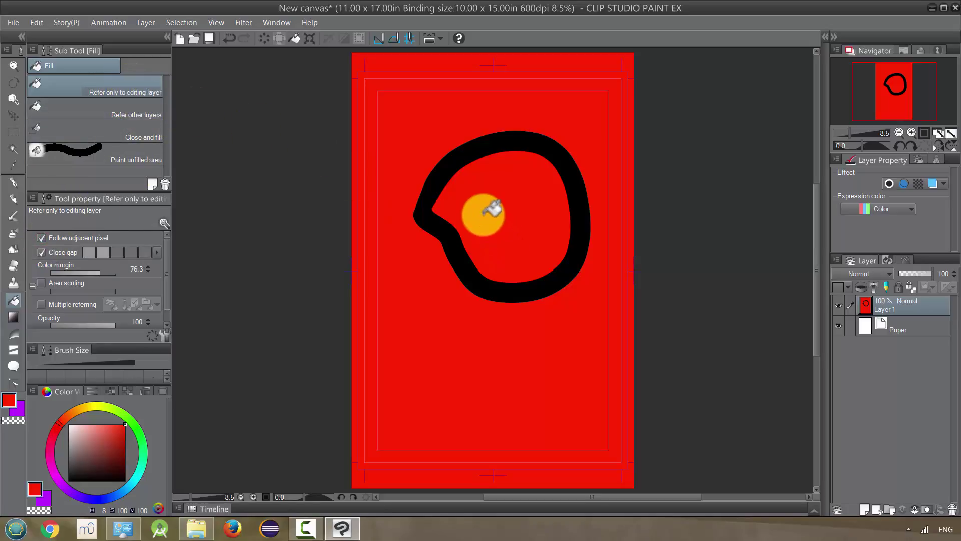
key(ctrl+z)
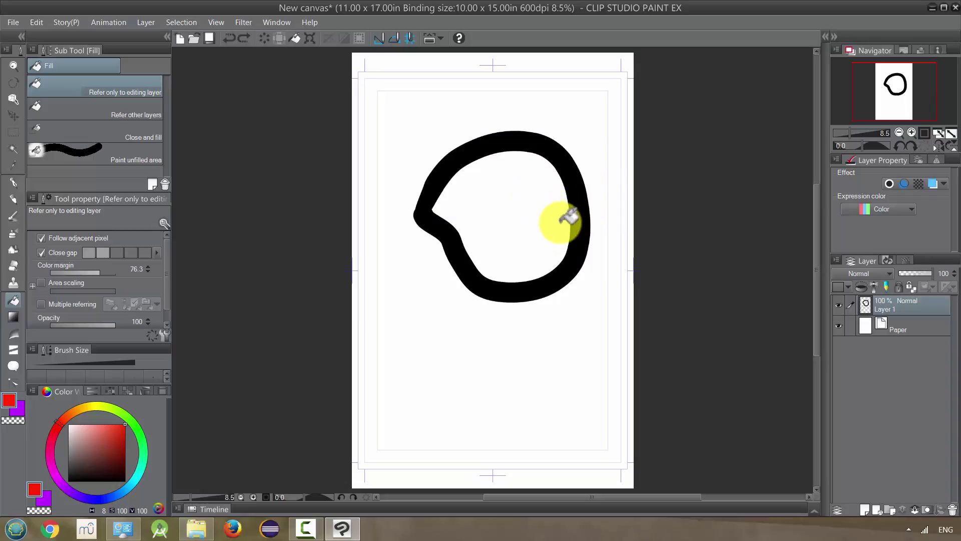
Step: Add a new layer directly above Paper and name it Color
click(886, 329)
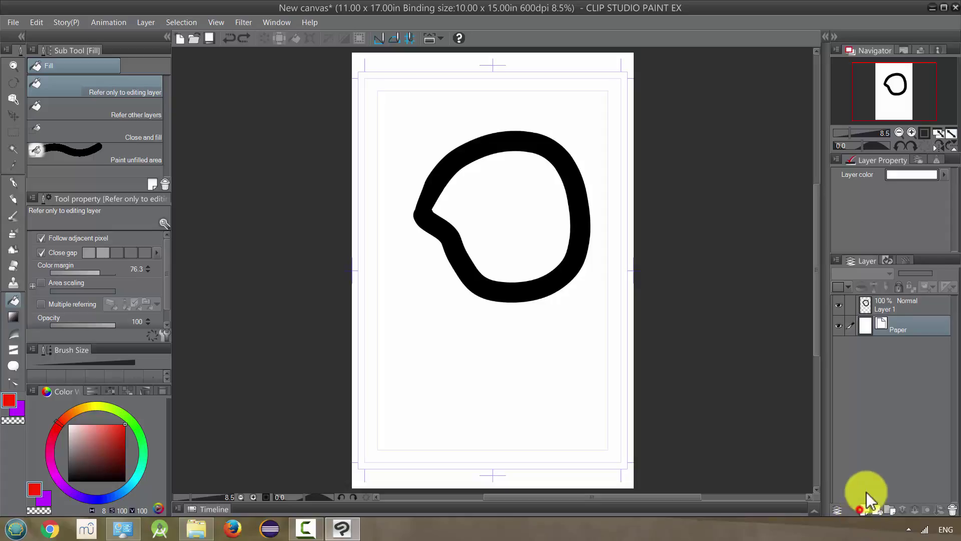
click(863, 508)
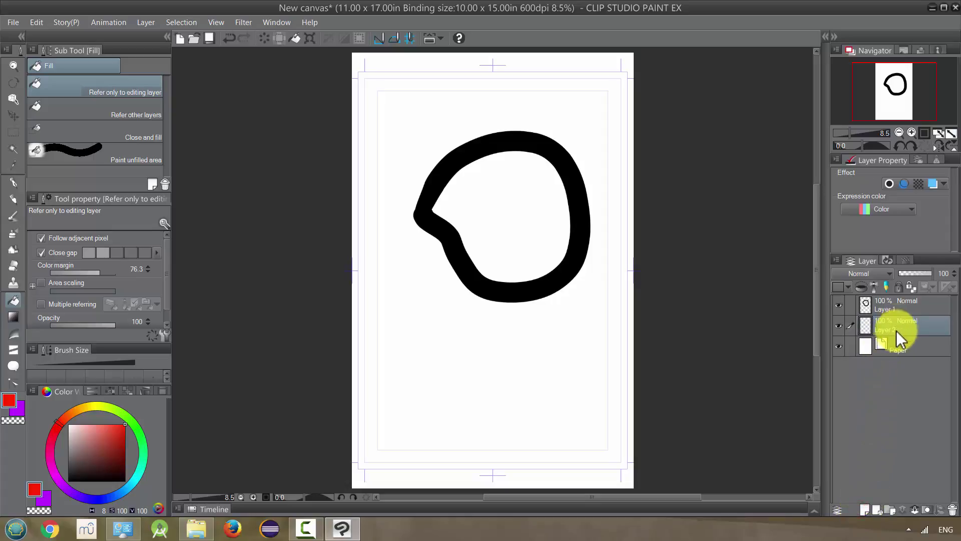
double_click(896, 330)
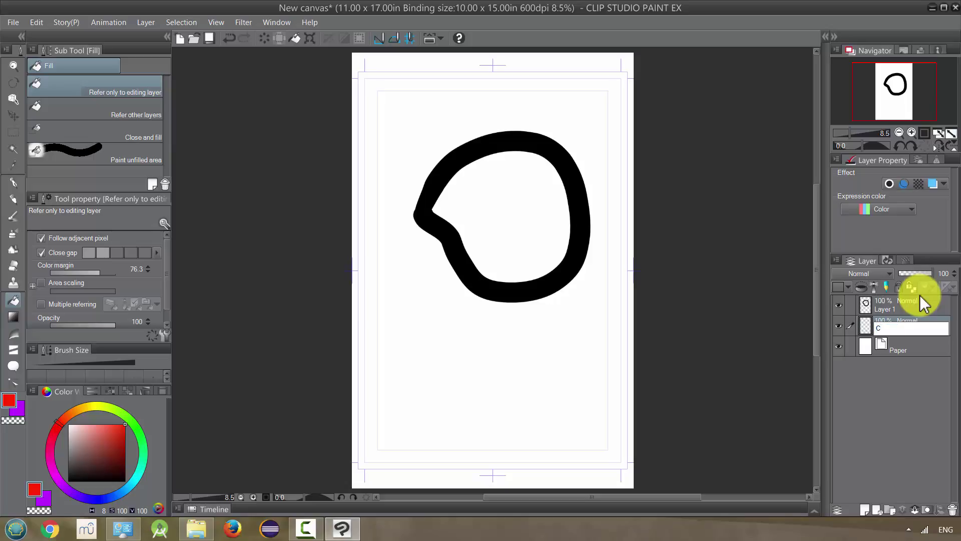
text(Color)
key(Return)
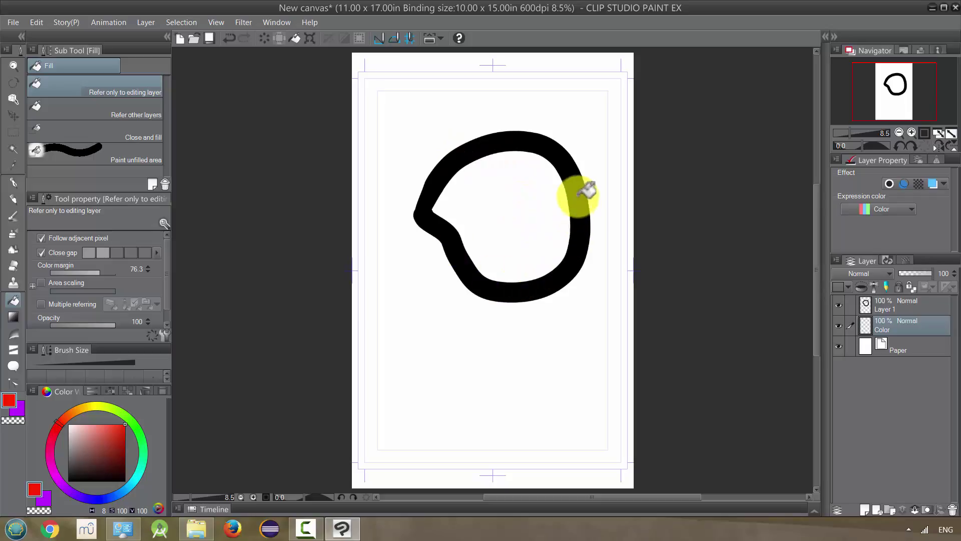
Step: Toggle the visibility of Layer 1 to check what the Color layer contains without the outline
click(838, 304)
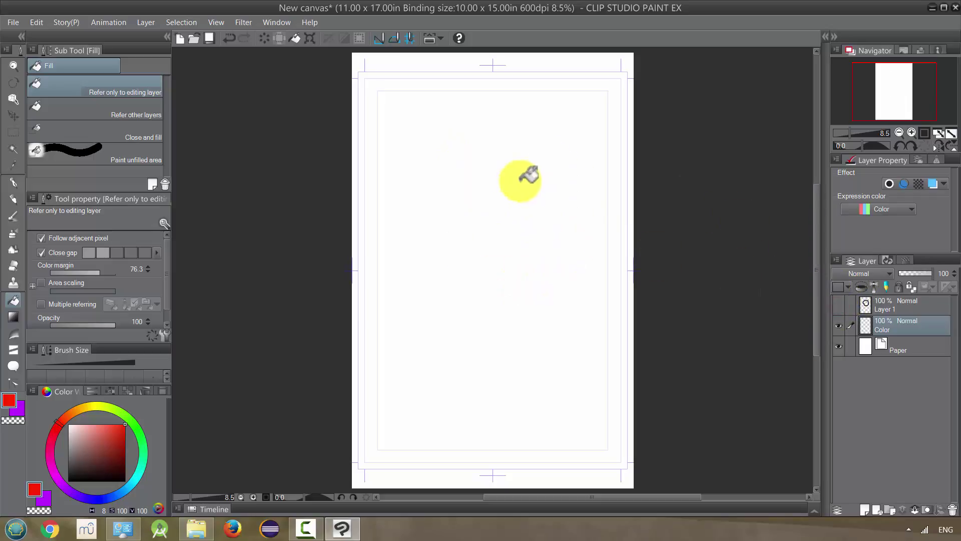
click(838, 305)
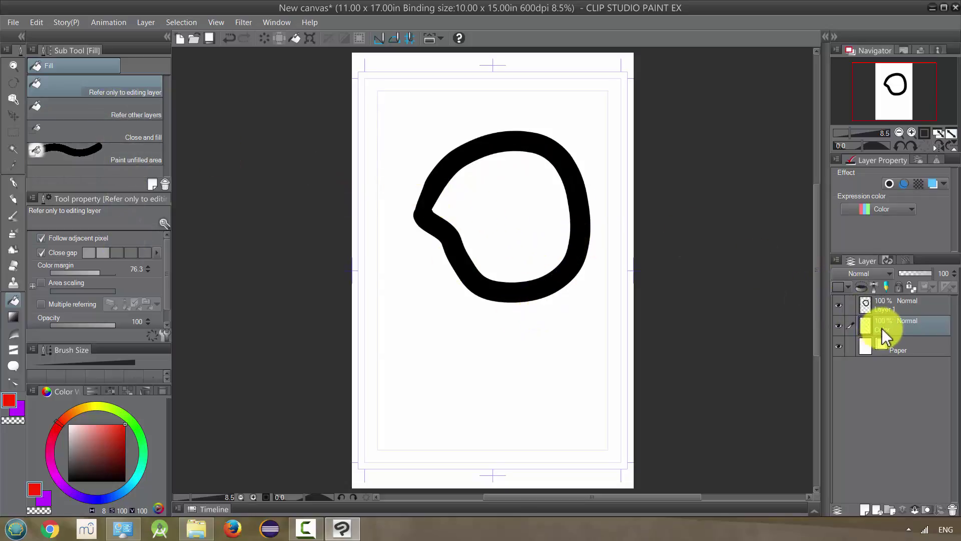
click(839, 304)
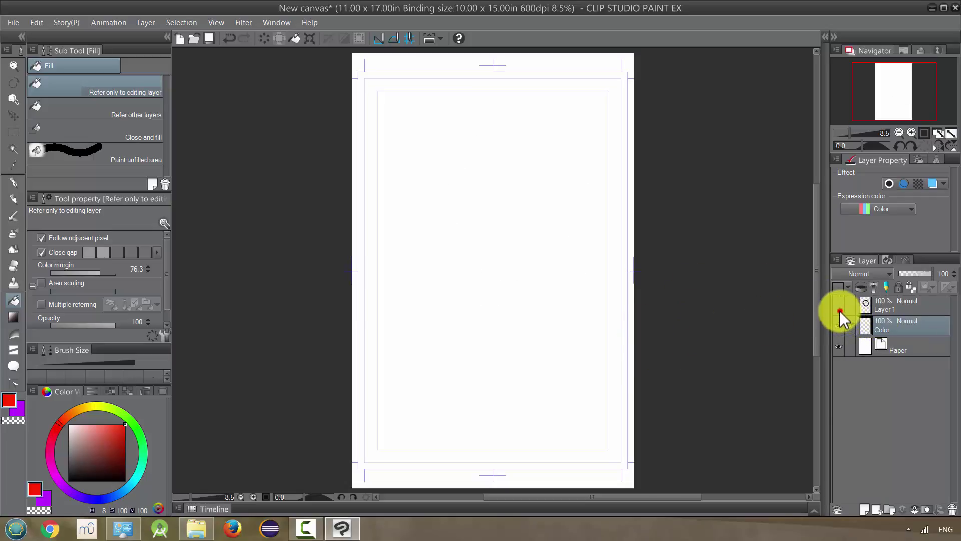
click(838, 303)
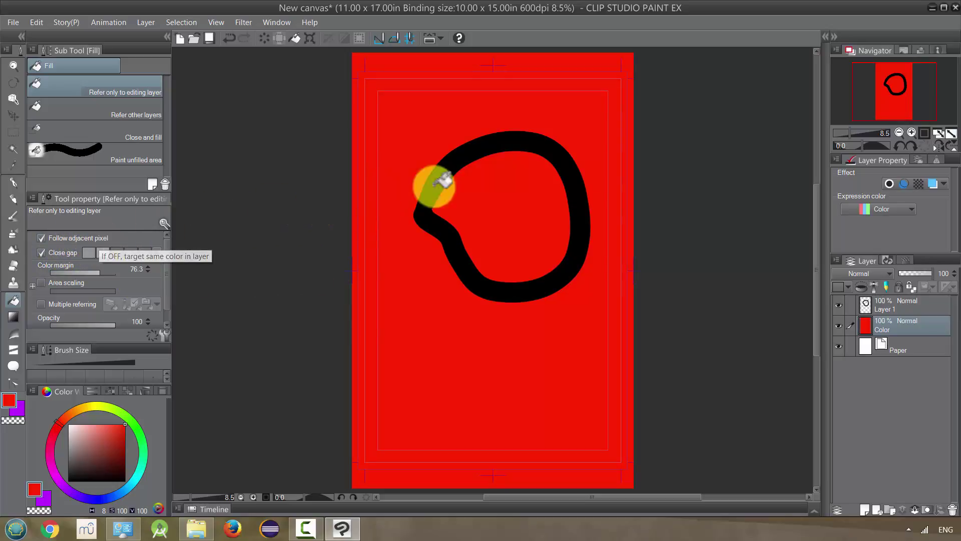
Step: Try filling inside and around the outline with red on the Color layer, referring only to the editing layer, and undo it
click(466, 198)
click(623, 129)
click(376, 408)
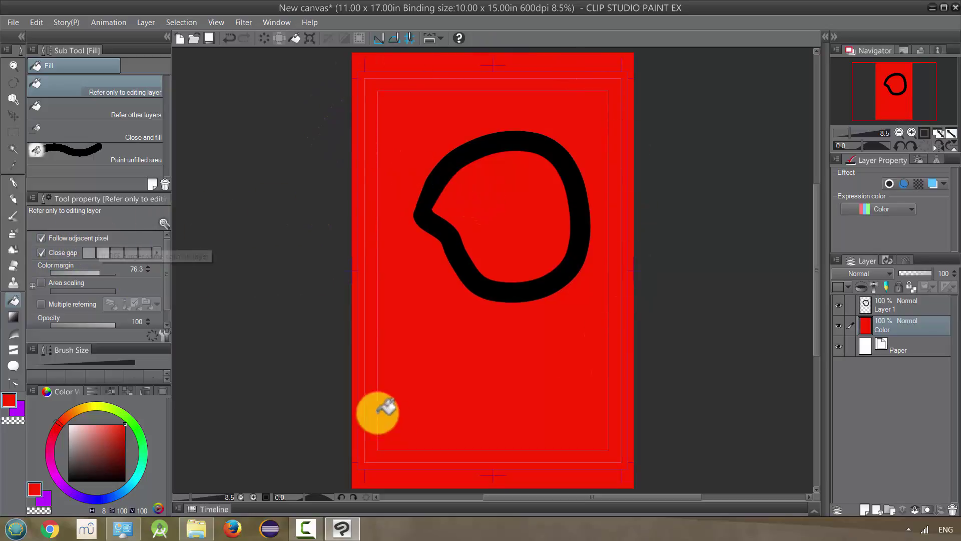
click(429, 133)
click(515, 220)
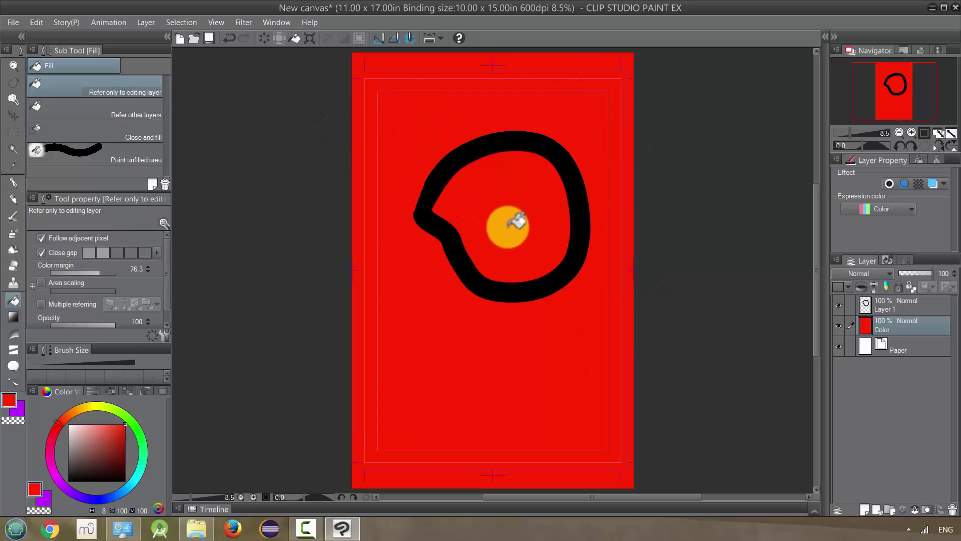
key(ctrl+z)
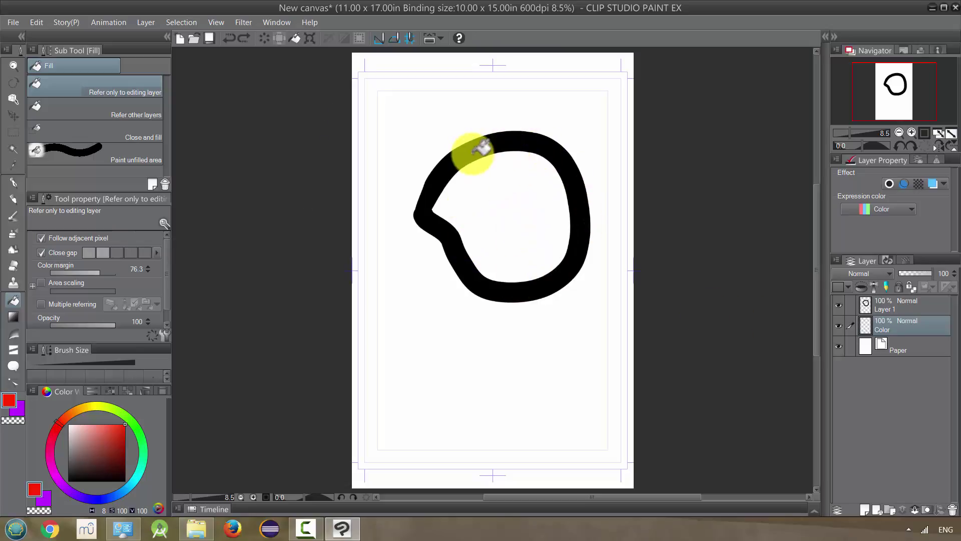
Step: Switch the fill to Refer other layers, test it in red inside the outline, and undo the test fill
click(130, 111)
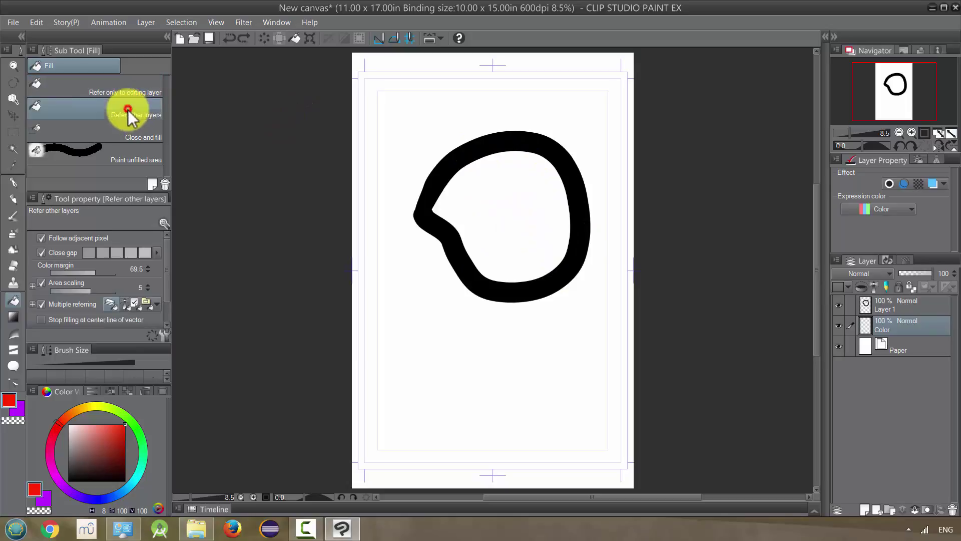
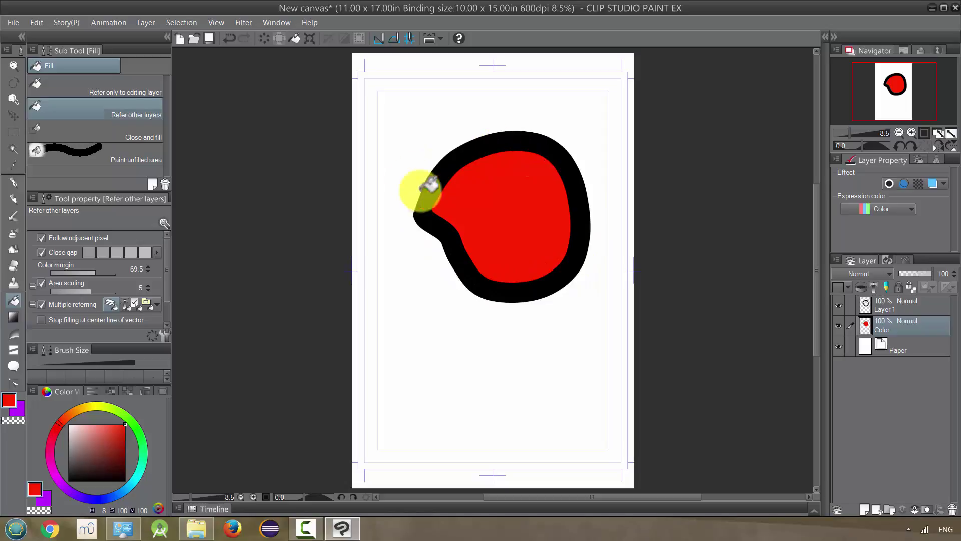
key(ctrl+z)
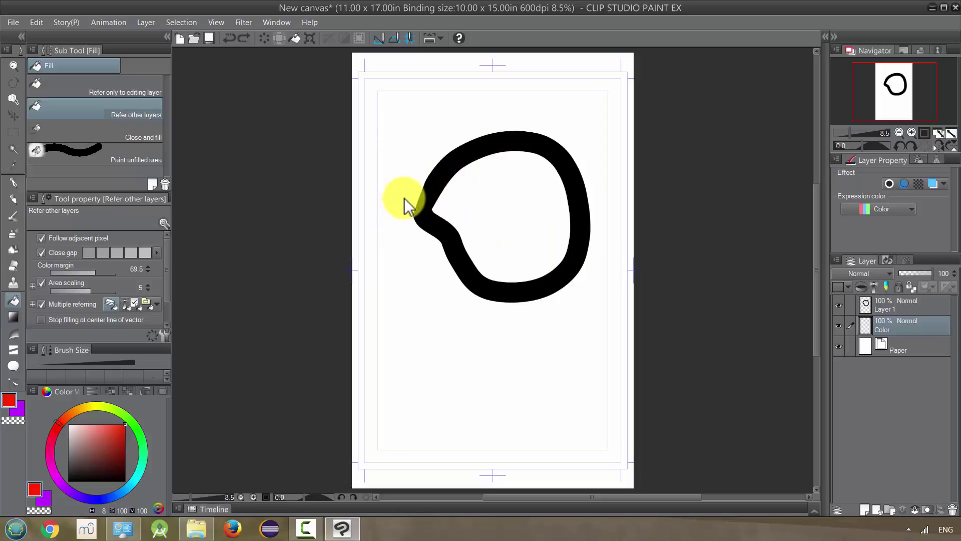
Step: Turn off Area scaling and Close gap for the fill, and fill the inside of the outline with red
click(41, 283)
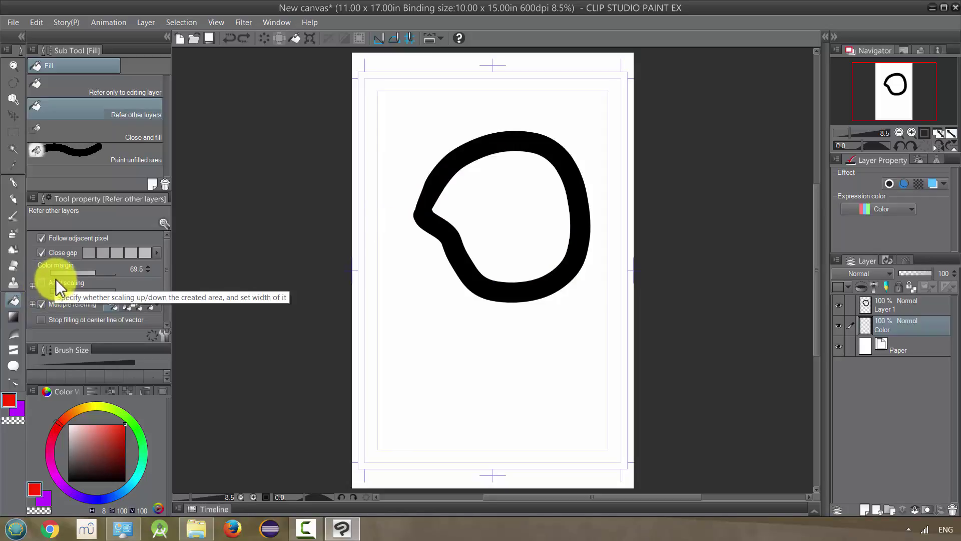
click(42, 253)
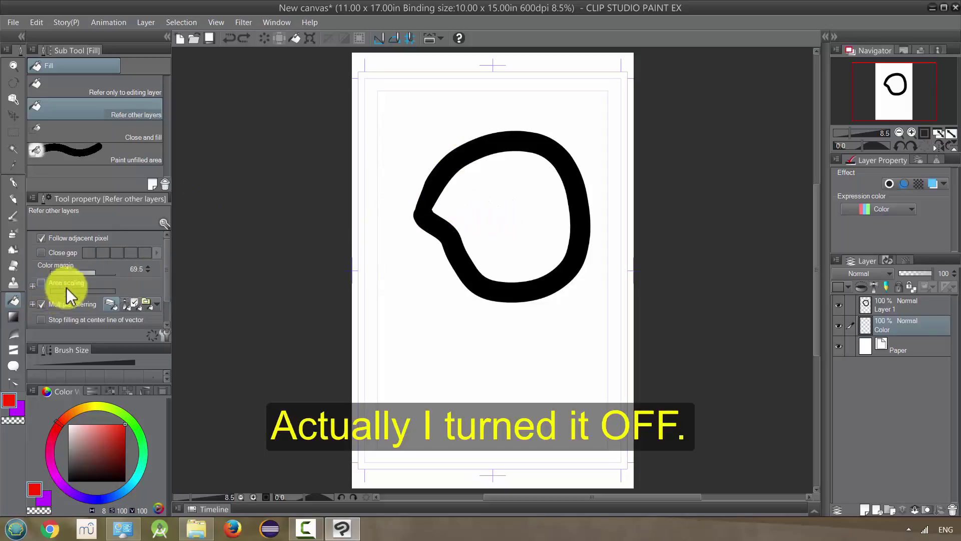
click(505, 221)
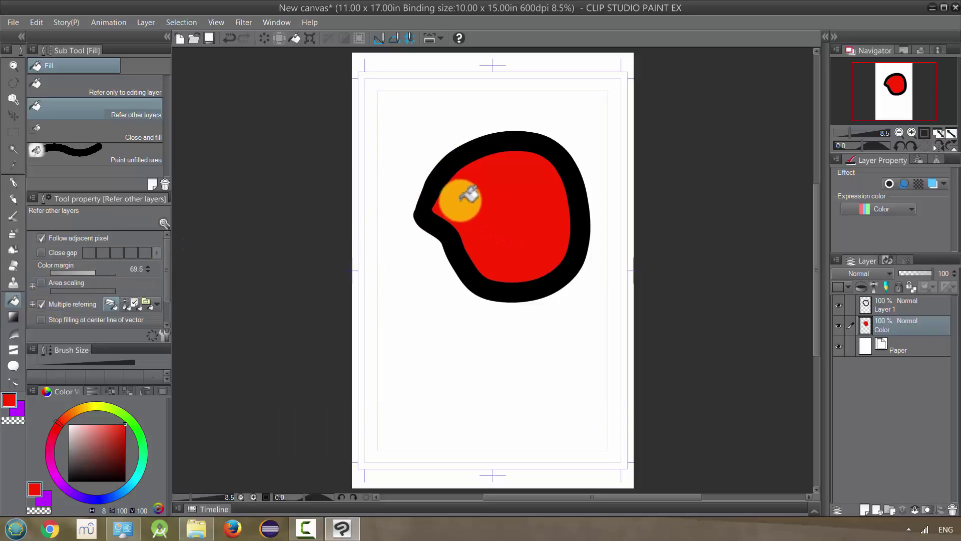
Step: Examine the edge between the red fill and the black outline at high magnification for unfilled pixels
scroll(482, 160, up, 8)
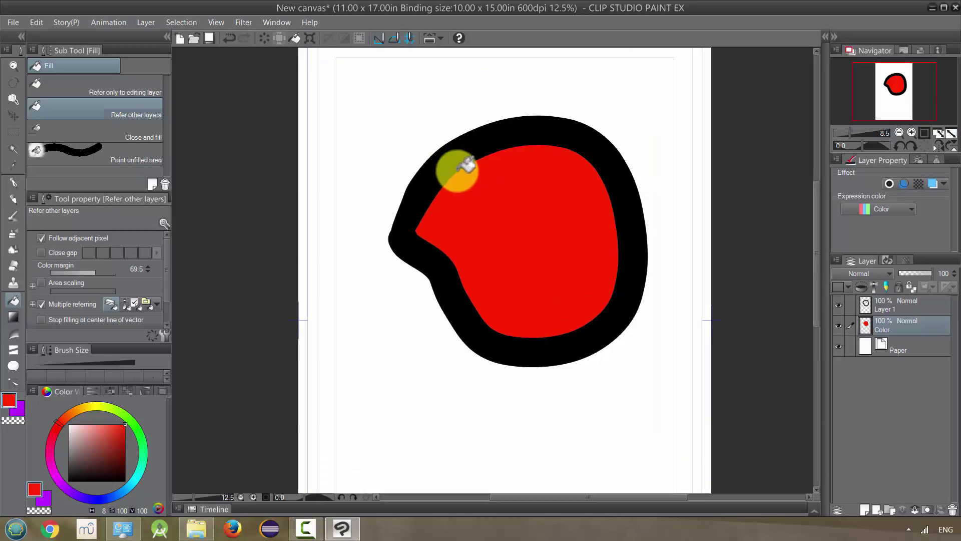
scroll(482, 161, up, 6)
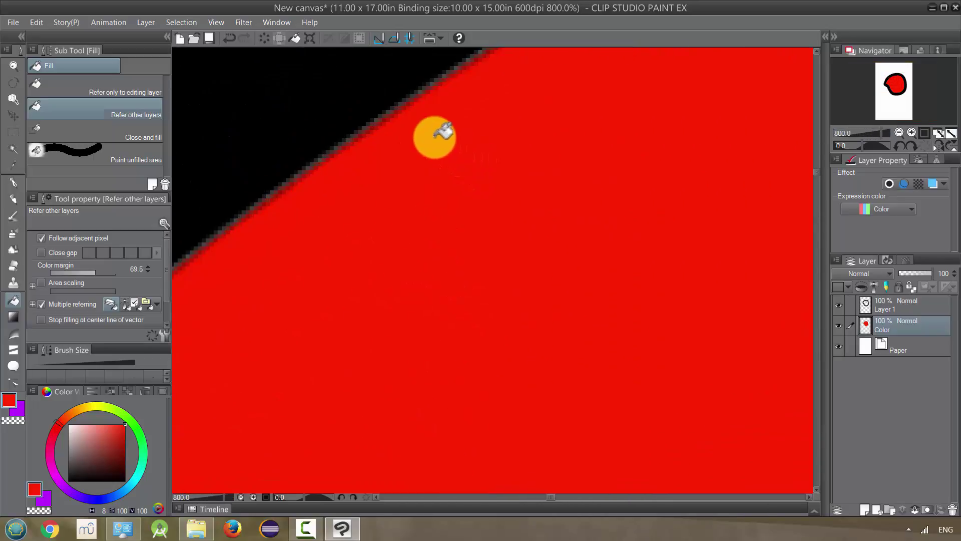
drag(376, 107, 390, 184)
scroll(403, 183, up, 3)
scroll(444, 146, down, 5)
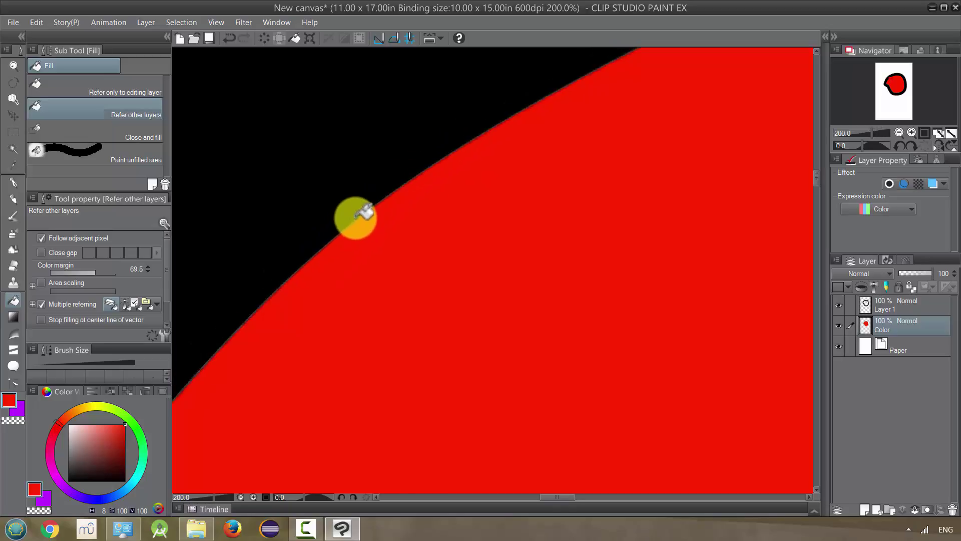
scroll(431, 172, down, 1)
scroll(423, 180, down, 1)
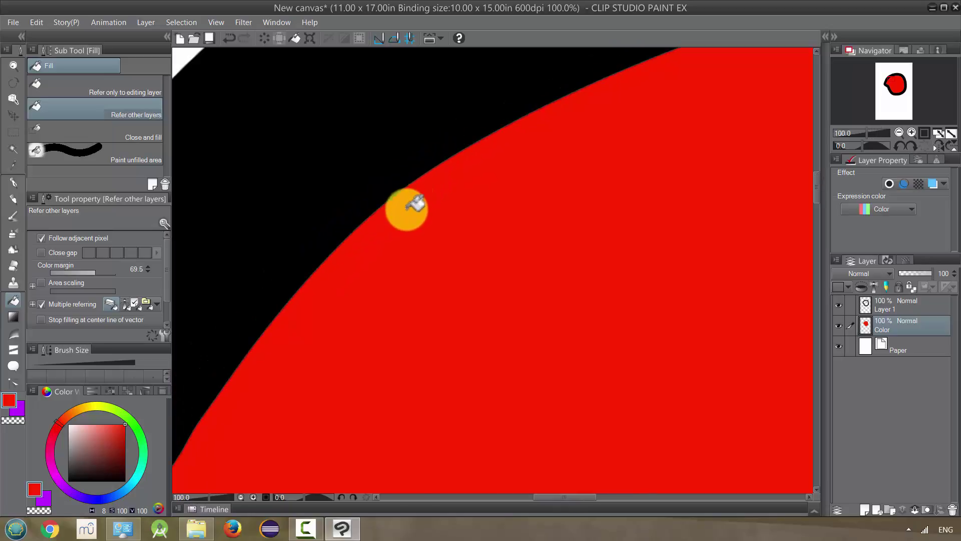
scroll(407, 210, down, 1)
Step: Undo the red fill and fill the inside of the outline with black on the Color layer
key(ctrl+z)
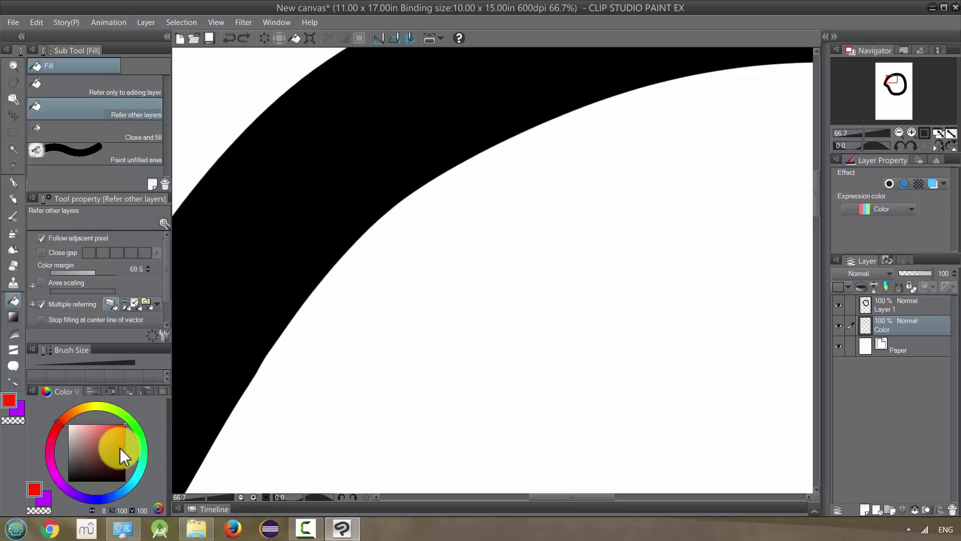
click(124, 482)
key(ctrl+minus)
scroll(541, 335, down, 1)
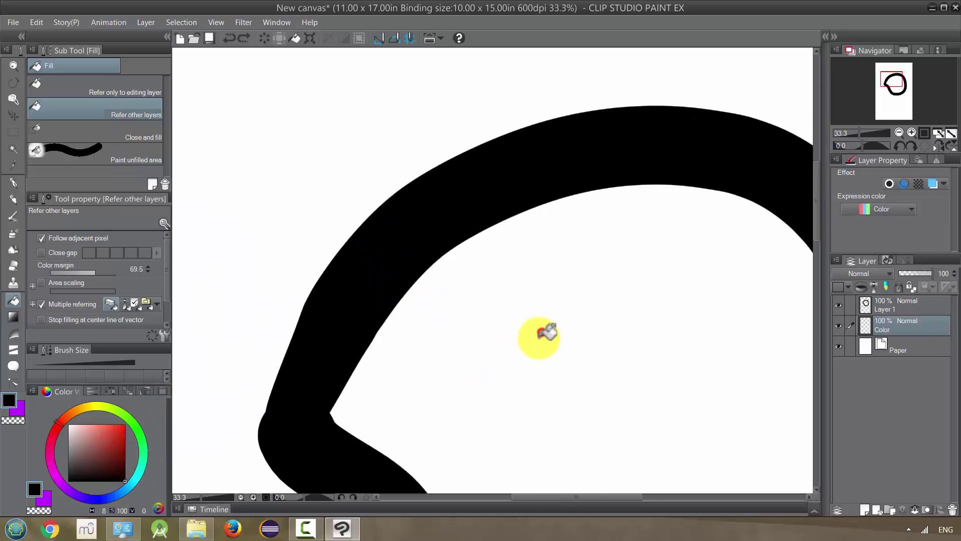
click(538, 333)
scroll(446, 284, up, 1)
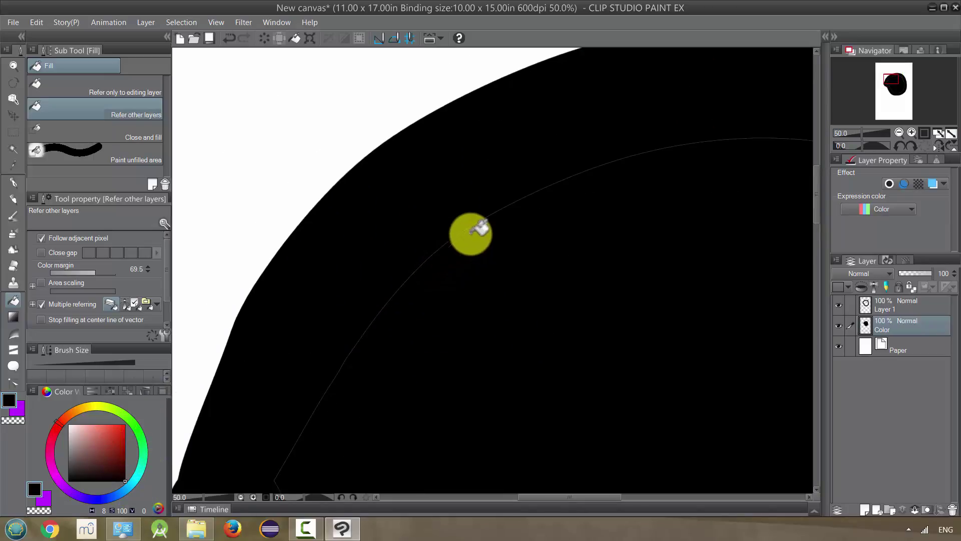
Step: Examine the edge where the black fill meets the outline, and undo the black fill
scroll(401, 302, down, 1)
drag(408, 343, 419, 247)
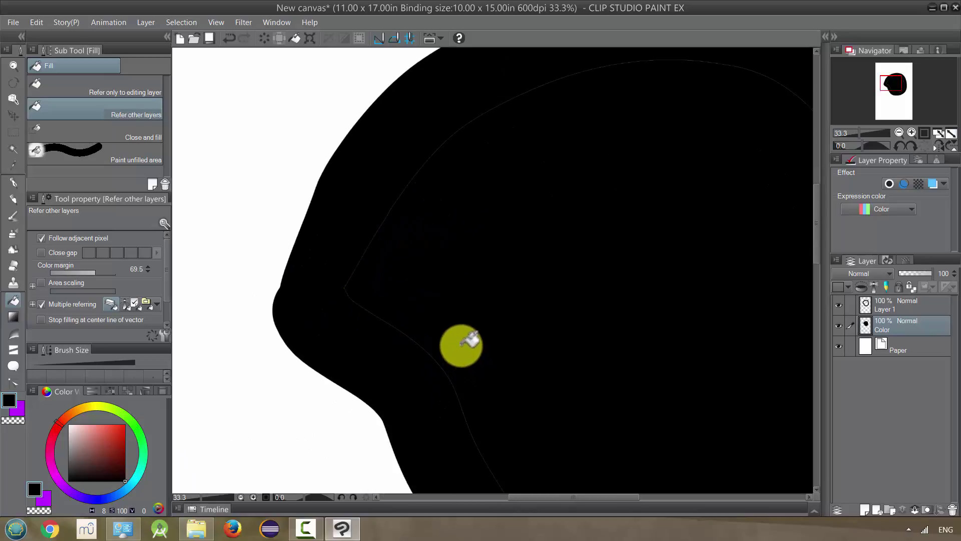
scroll(426, 277, down, 3)
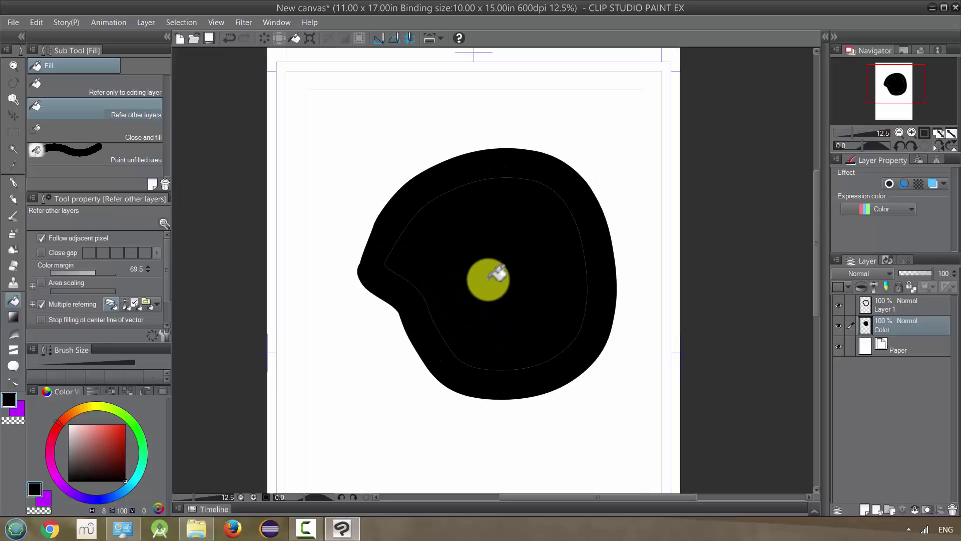
key(ctrl+z)
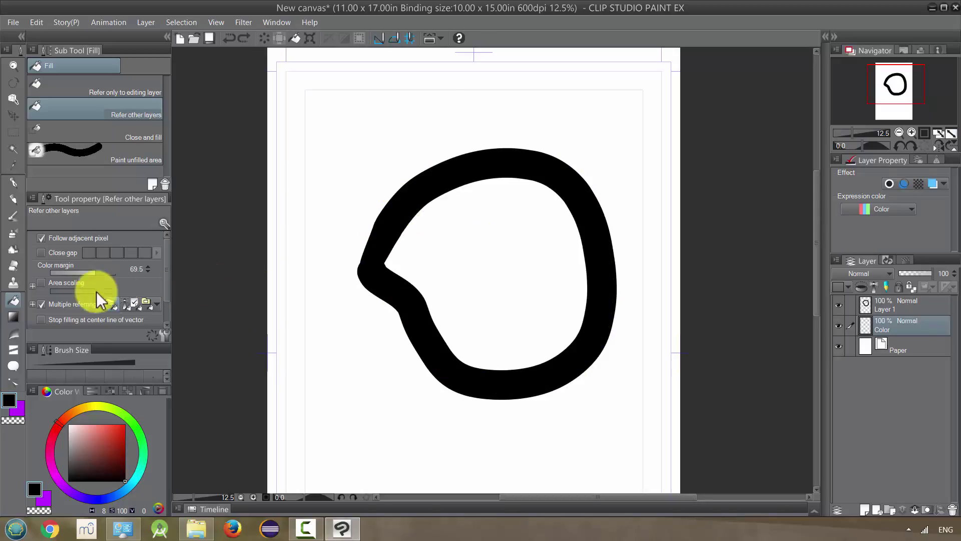
Step: Turn on Area scaling at 5 for the fill and fill the inside of the outline with light yellow on the Color layer
click(41, 283)
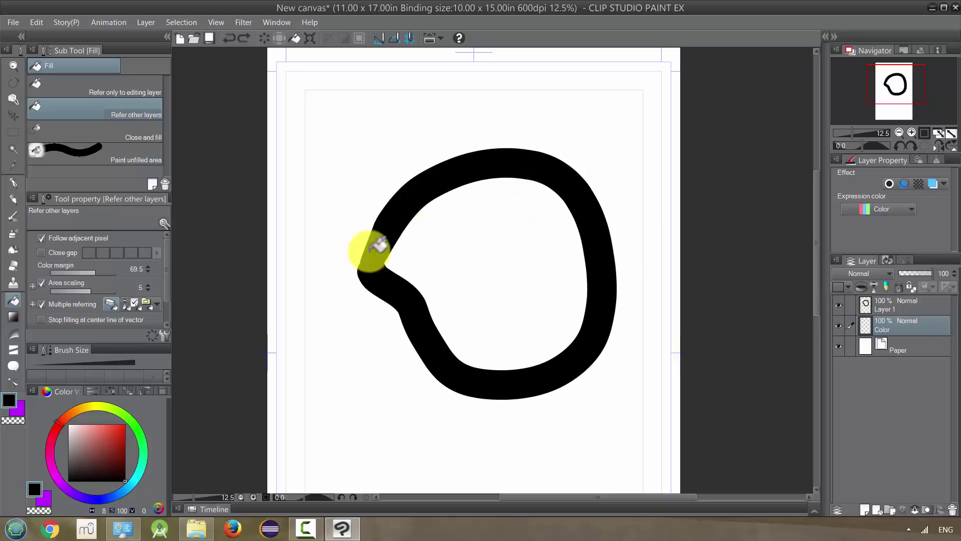
click(99, 403)
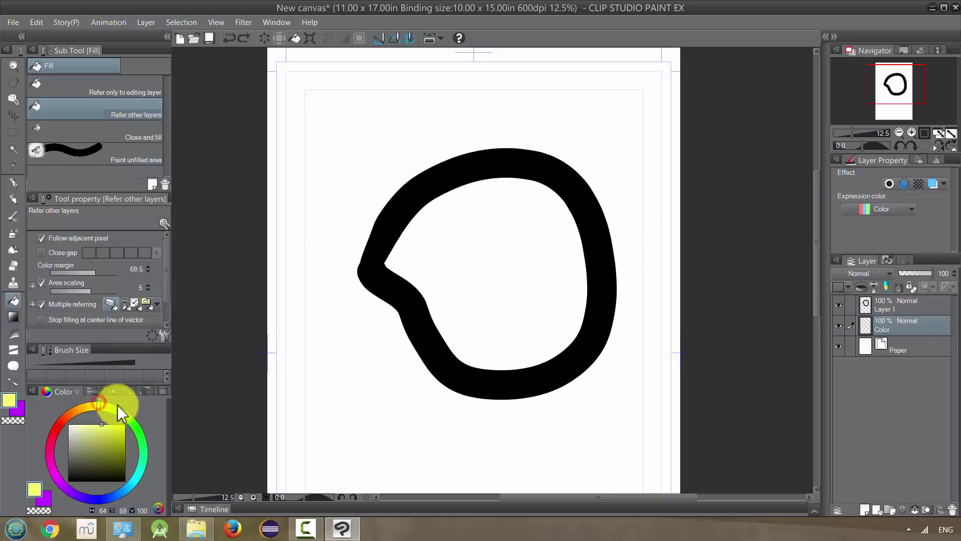
click(503, 265)
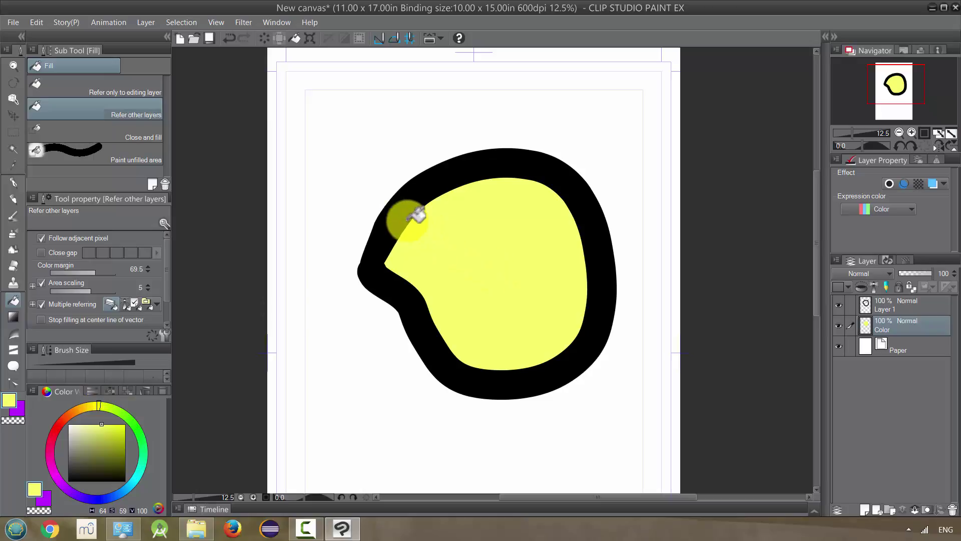
Step: Compare the yellow fill's edge with and without the line art by toggling Layer 1's visibility, both full view and close up
click(838, 304)
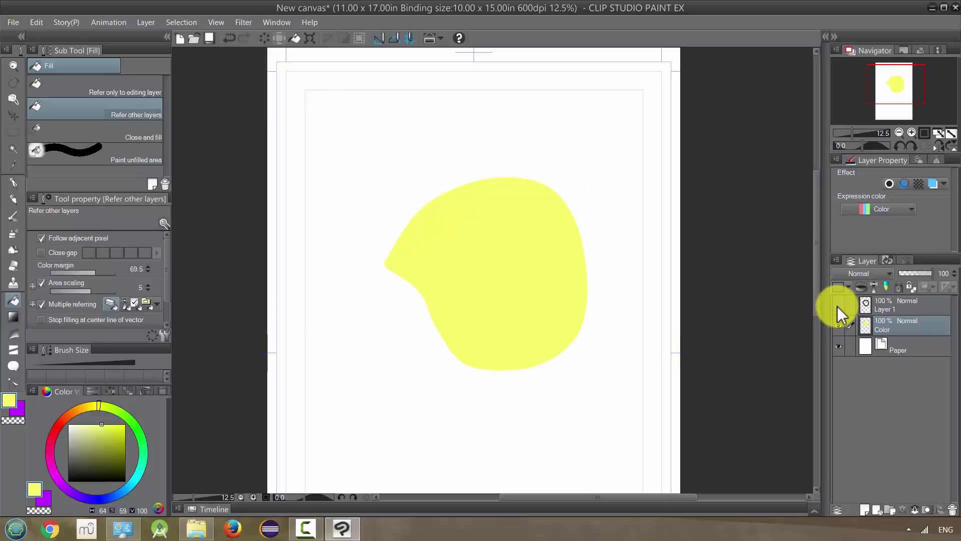
click(838, 305)
click(837, 305)
click(838, 305)
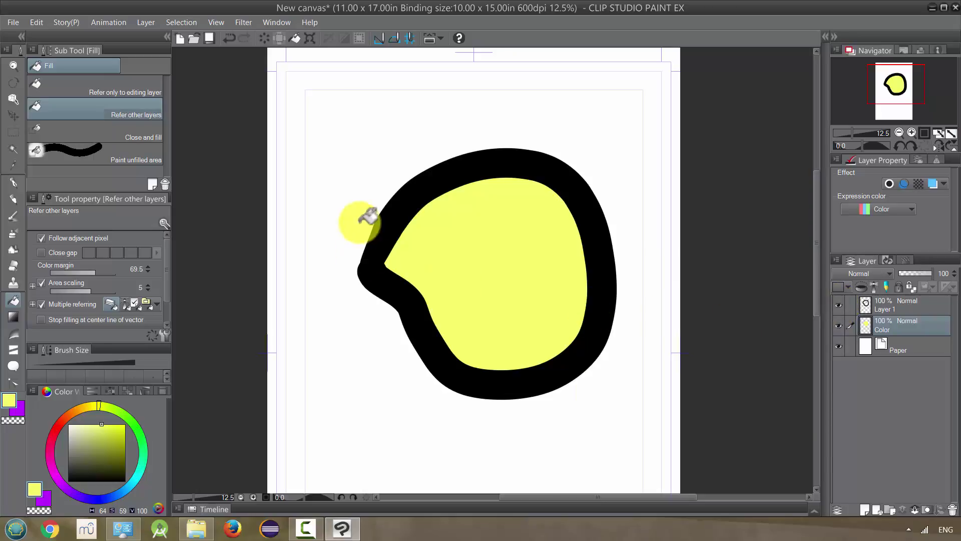
scroll(396, 212, up, 6)
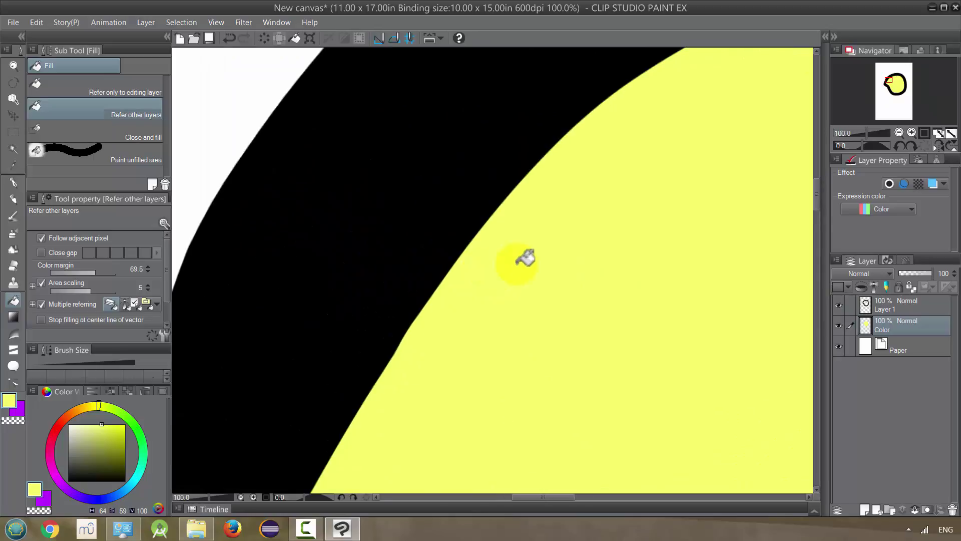
click(837, 305)
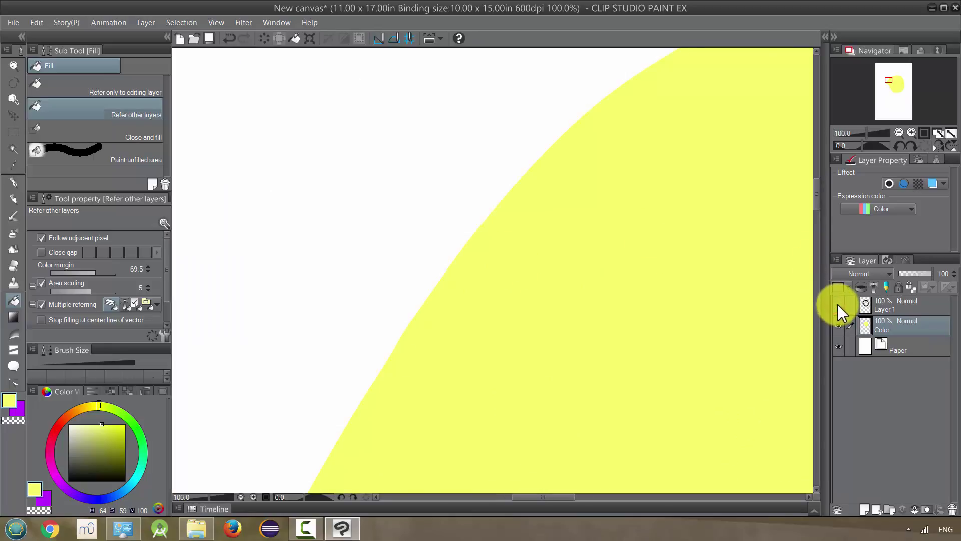
click(837, 304)
click(837, 305)
click(838, 305)
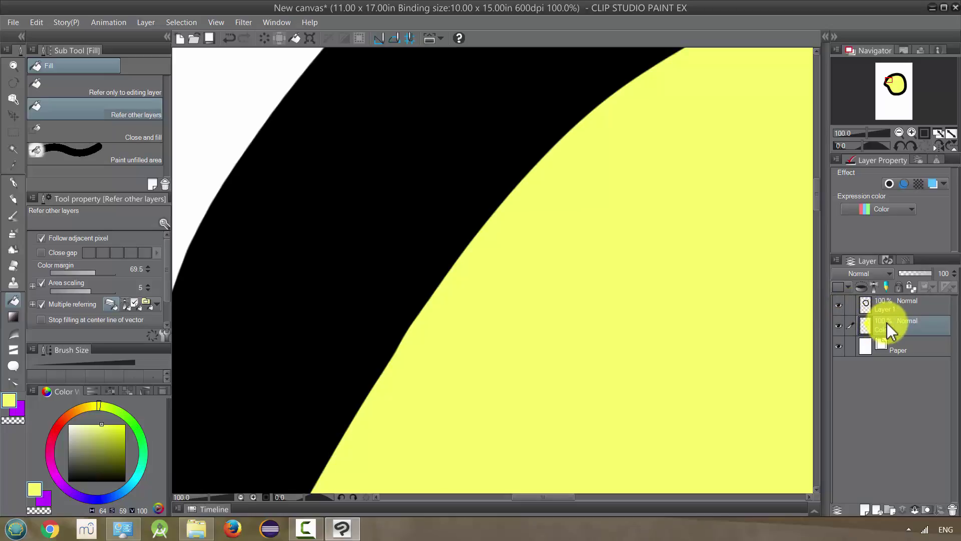
Step: Move the Color layer above Layer 1 to check the fill's overlap, and return it below Layer 1
drag(885, 323, 884, 302)
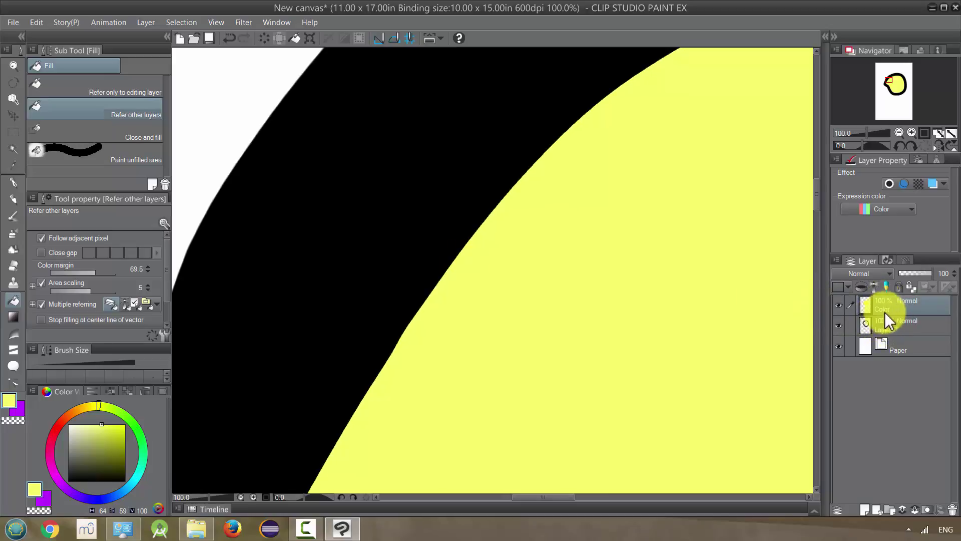
drag(888, 335, 882, 338)
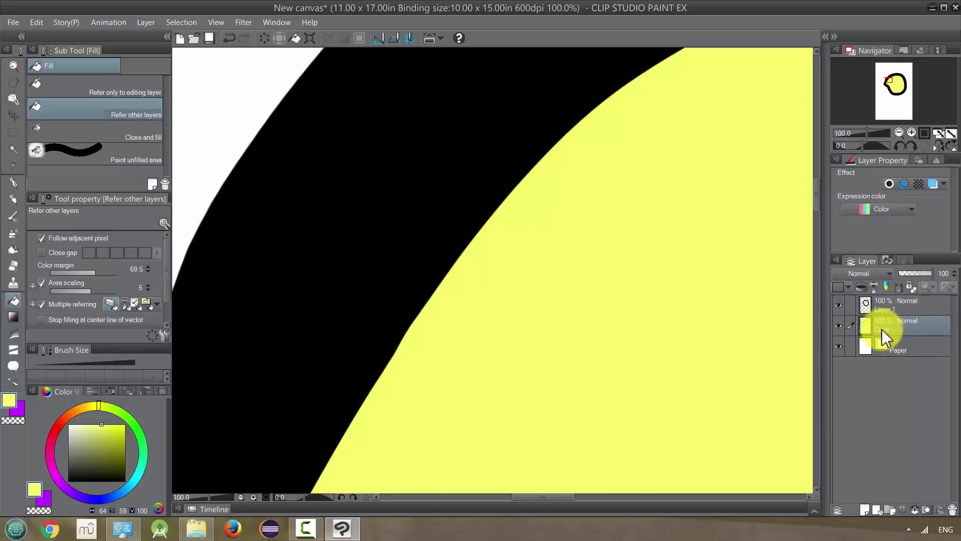
key(ctrl+minus)
key(ctrl+minus)
key(ctrl+minus)
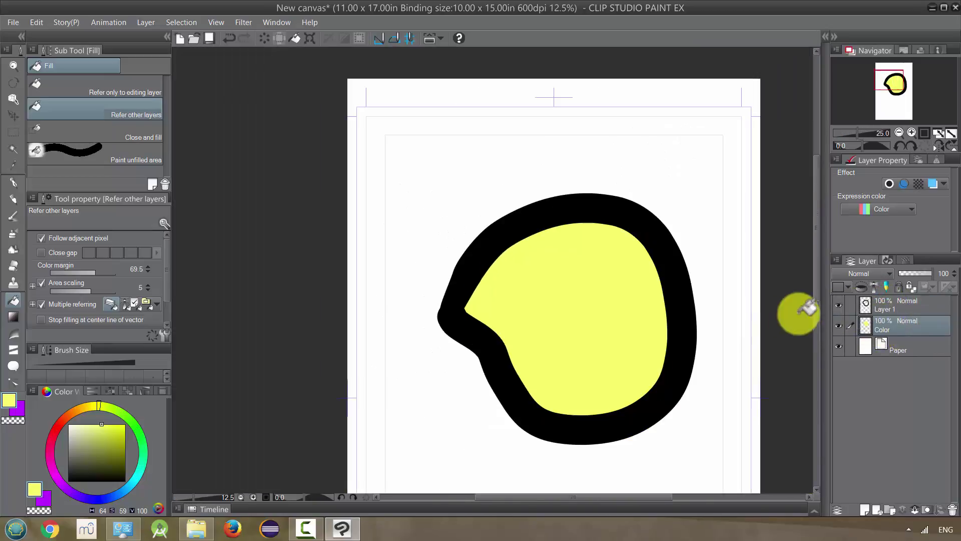
drag(616, 294, 511, 259)
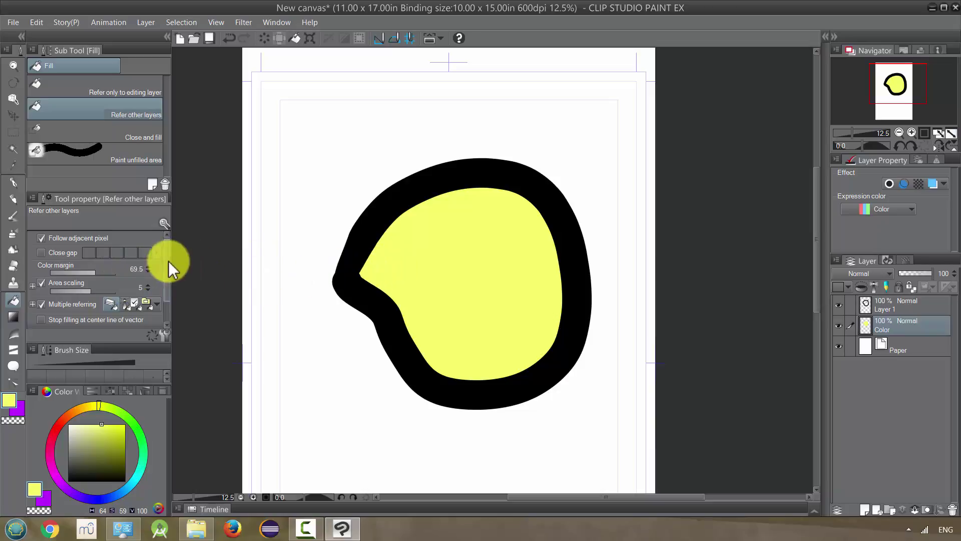
Step: Draw a small open outline with a narrow gap on Layer 1 above the large shape, using the G-pen in black
click(906, 306)
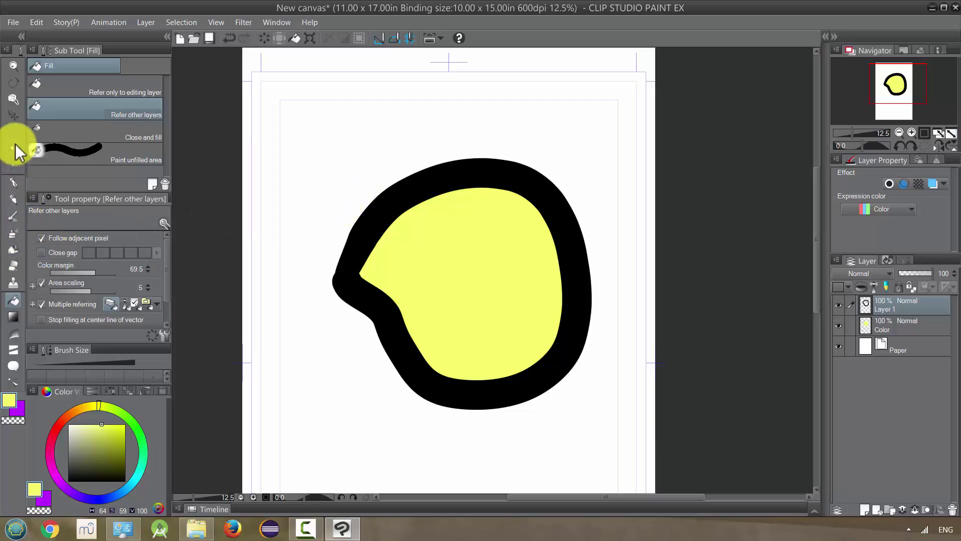
click(15, 184)
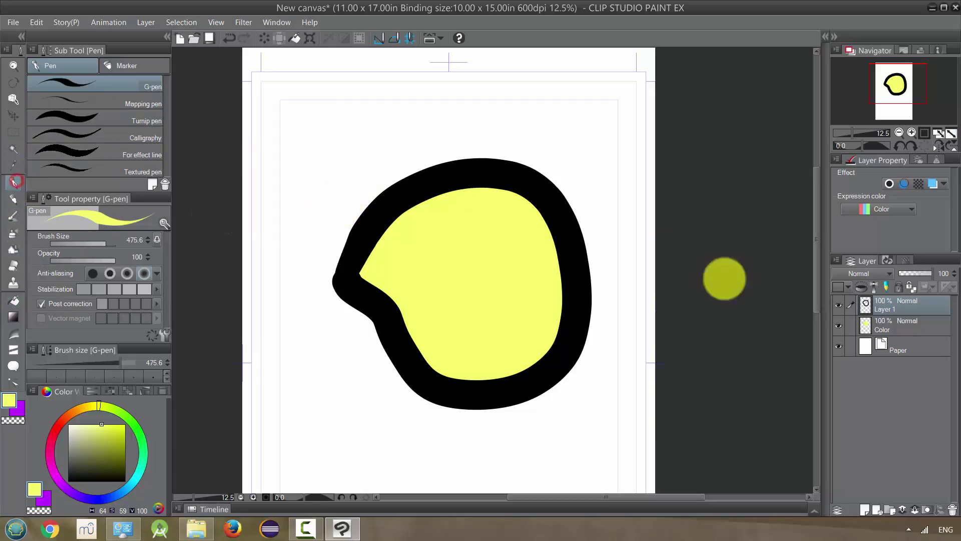
drag(286, 114, 351, 106)
key(ctrl+z)
click(125, 481)
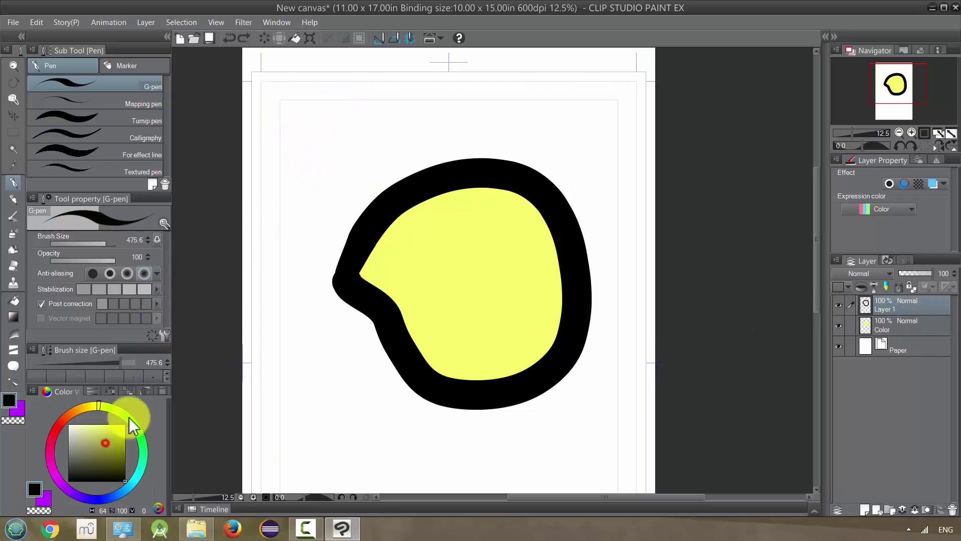
mouse_move(281, 140)
mouse_down()
mouse_move(312, 105)
mouse_move(362, 125)
mouse_move(352, 172)
mouse_move(306, 159)
mouse_up()
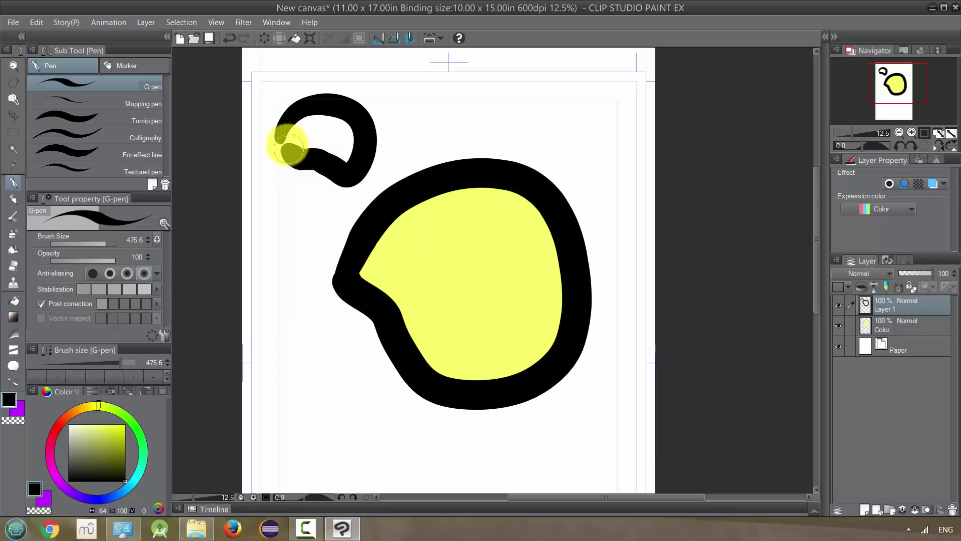
Step: Select the Color layer, test the Fill tool in black outside the small open outline, and undo the fill
scroll(289, 148, up, 4)
drag(349, 128, 340, 207)
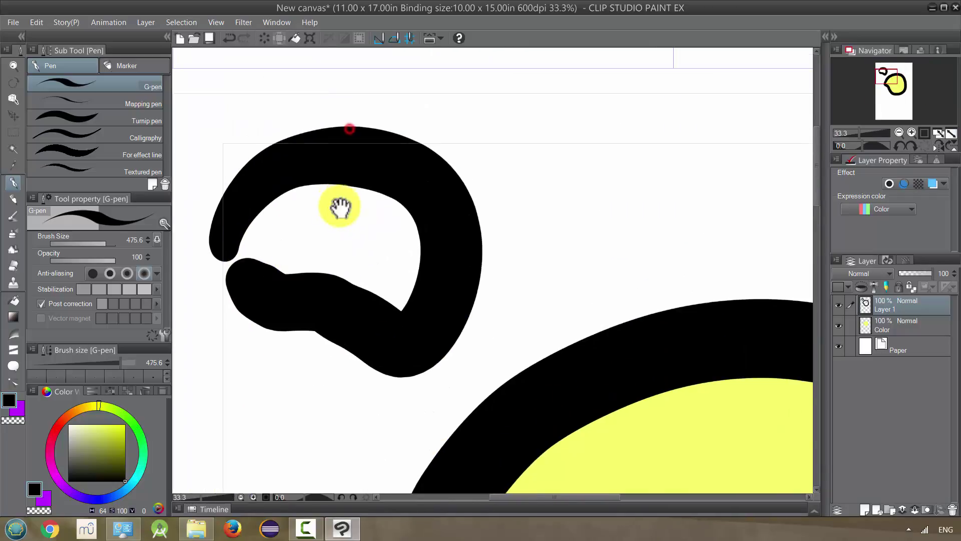
click(908, 325)
drag(65, 433, 59, 421)
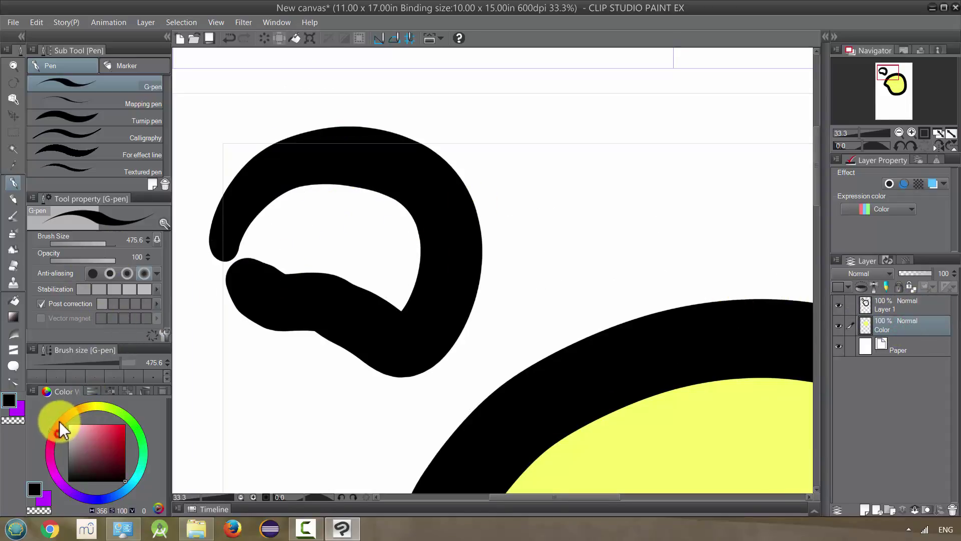
click(15, 301)
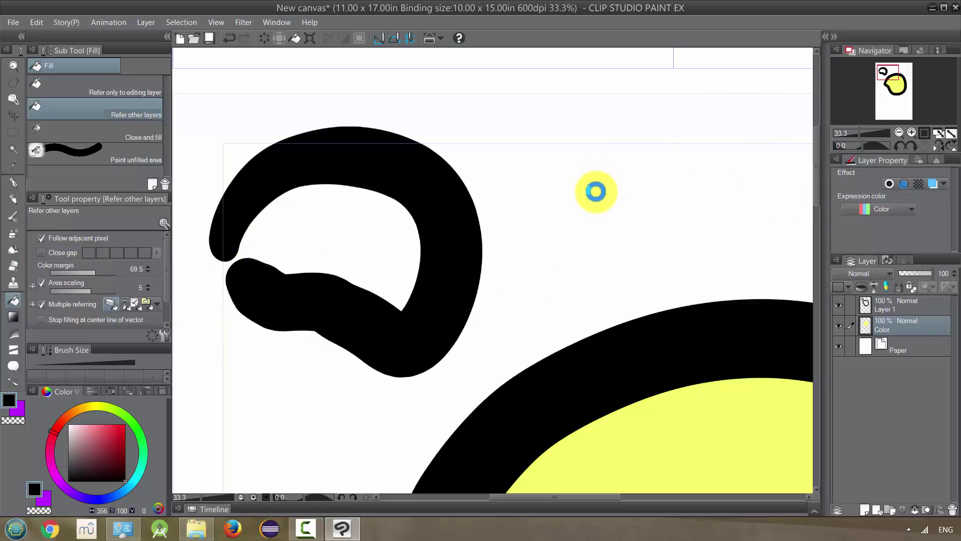
click(605, 187)
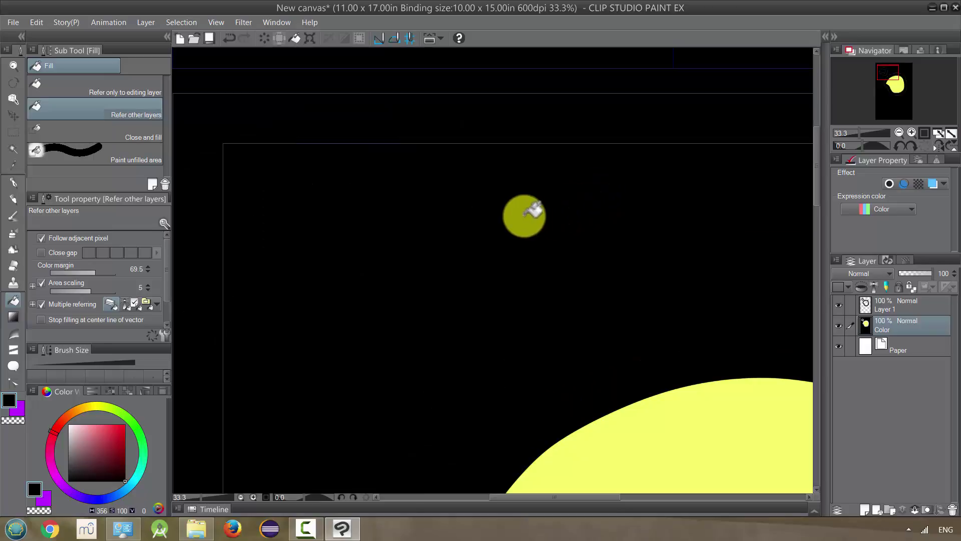
key(ctrl+z)
Step: Try filling the small open outline with red while Close gap is off, and undo the red fill
drag(112, 456, 126, 424)
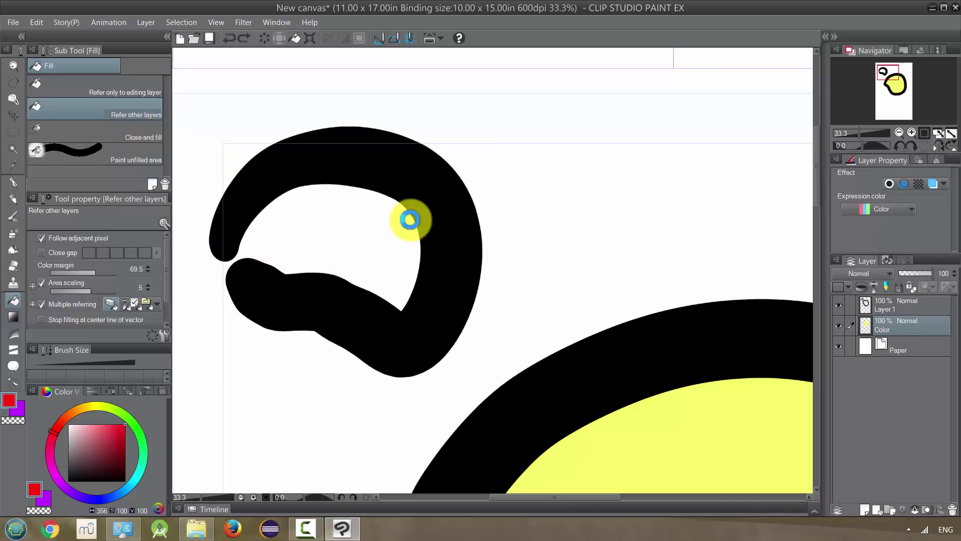
click(430, 201)
click(327, 244)
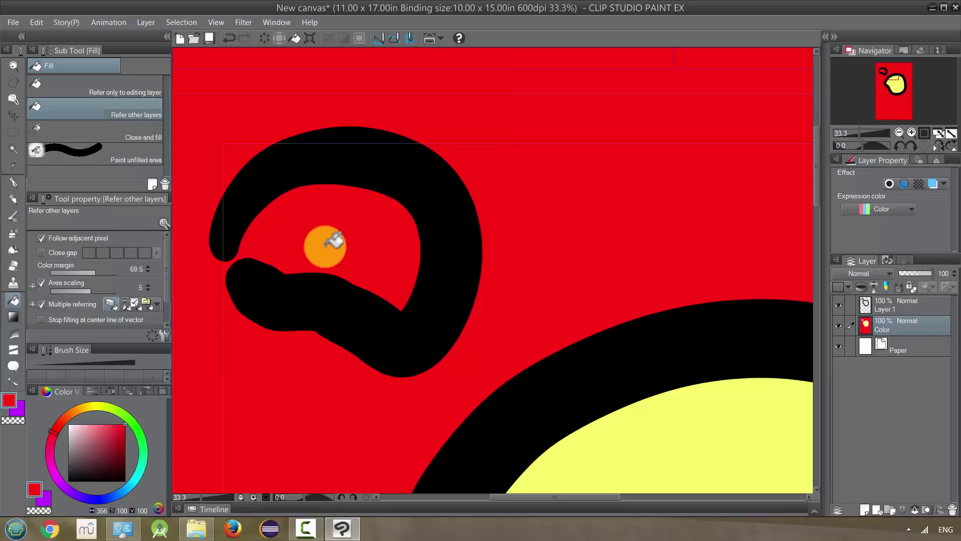
key(ctrl+z)
key(ctrl+z)
Step: Turn on Close gap for the fill, test it in red inside the small open outline, and undo the fill
click(40, 251)
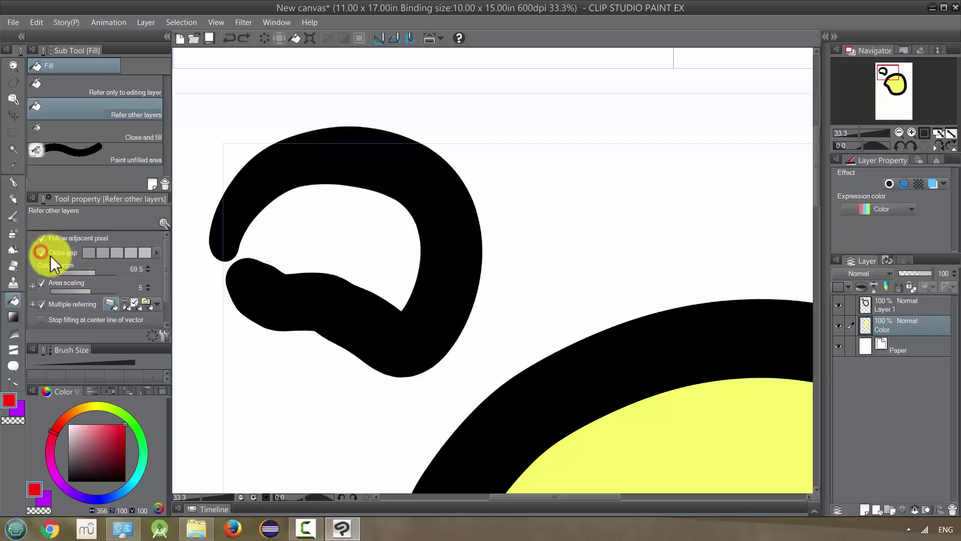
click(120, 254)
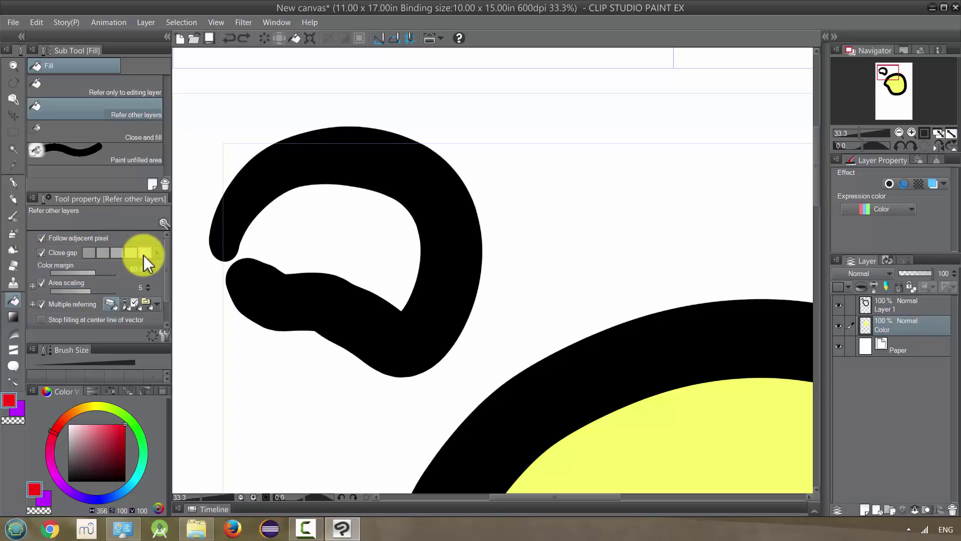
click(291, 251)
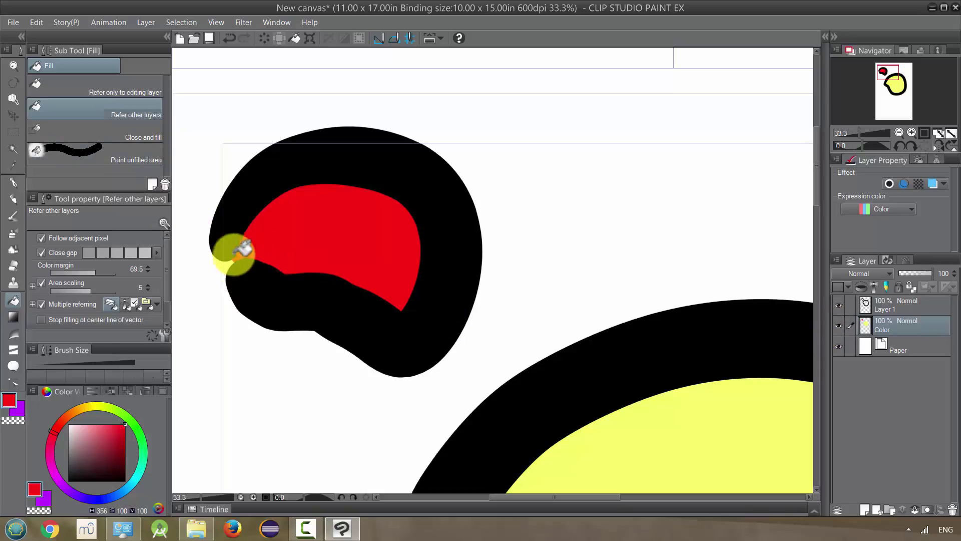
key(ctrl+z)
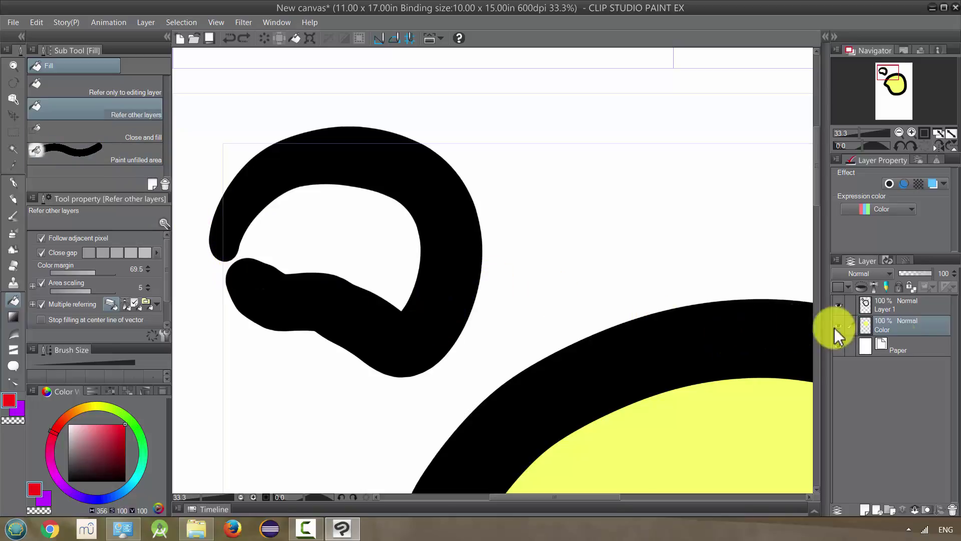
Step: Add a new layer between Layer 1 and the Color layer and name it "close layer"
click(866, 508)
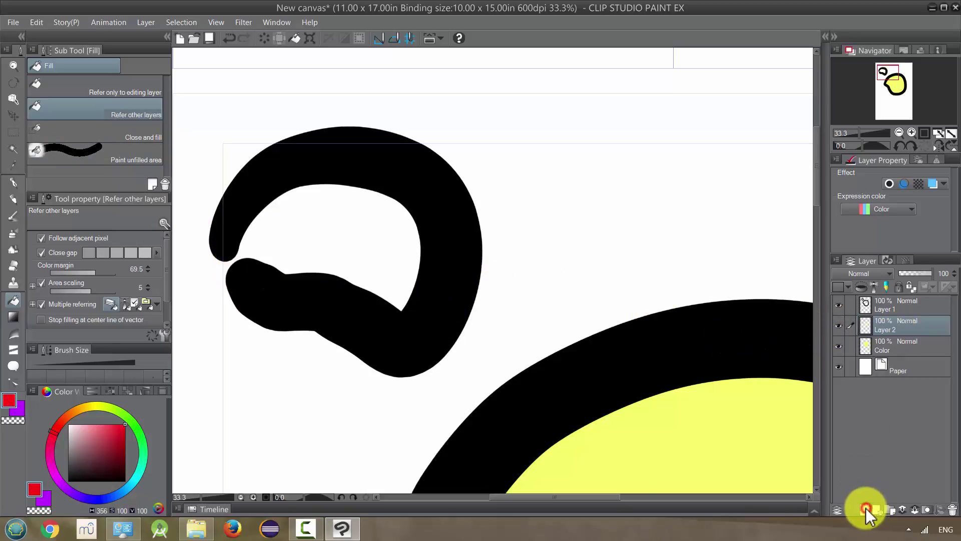
double_click(884, 329)
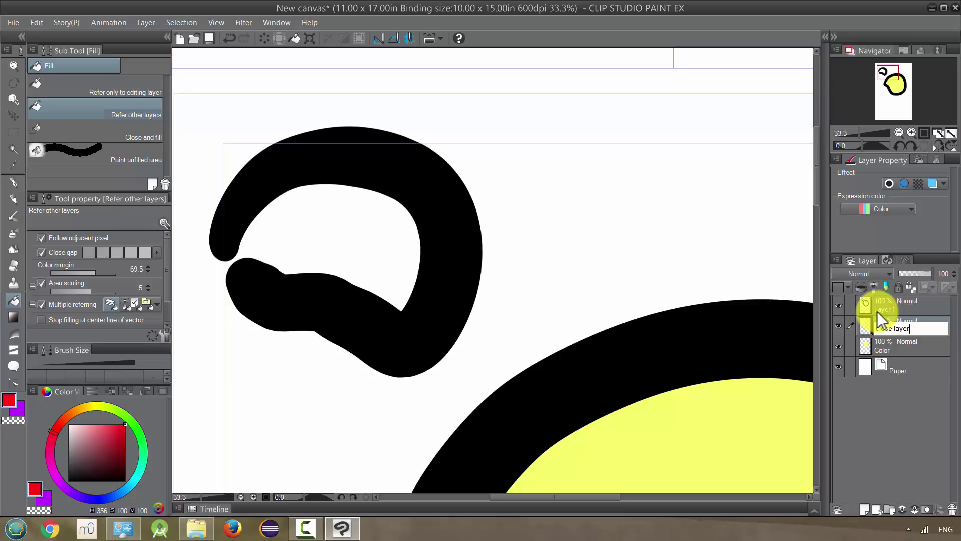
text(close layer)
key(Return)
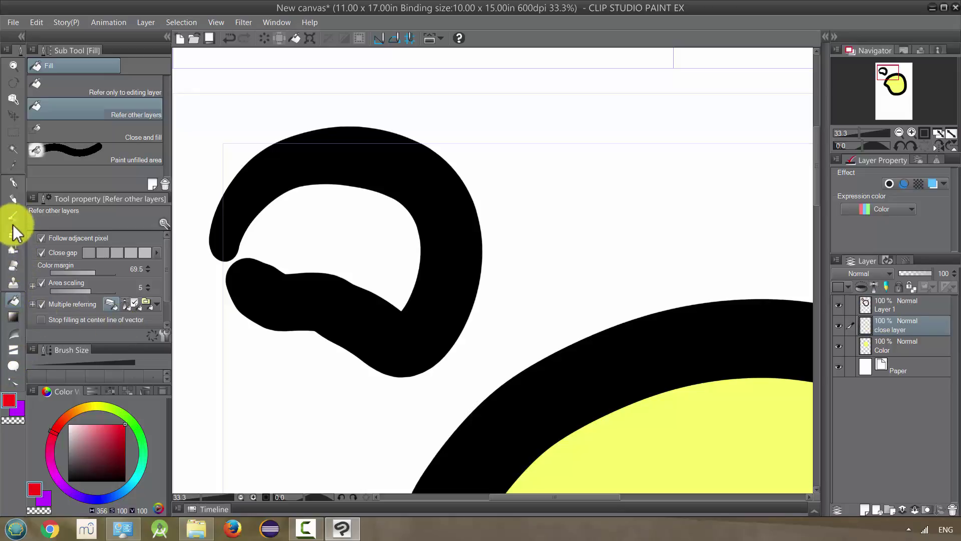
Step: Draw a thin black G-pen line at brush size 14.7 on the close layer, bridging the small outline's gap
click(13, 183)
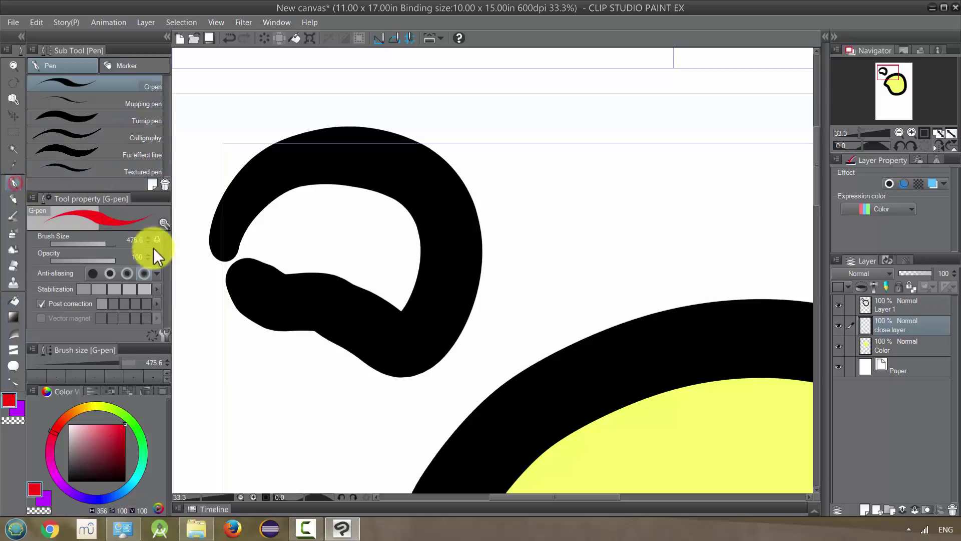
click(104, 473)
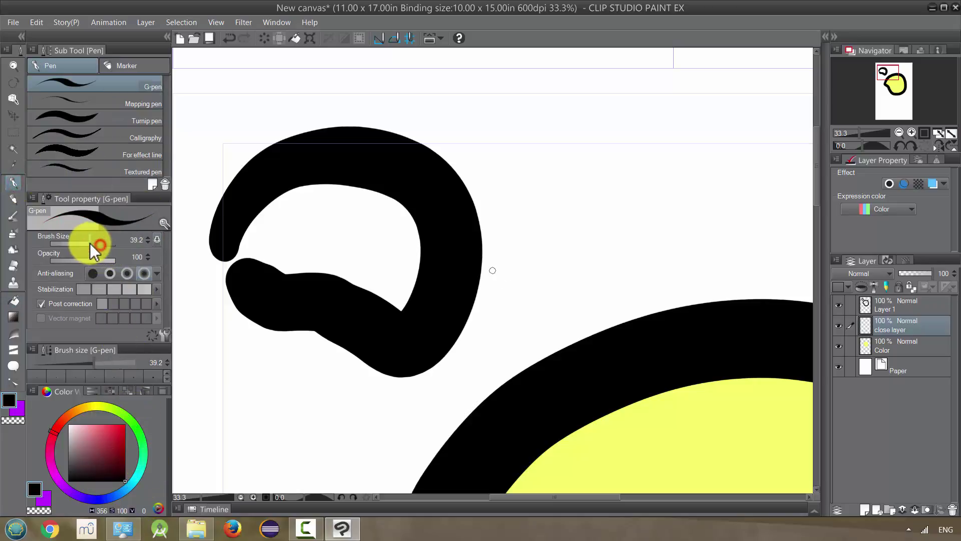
drag(90, 243, 86, 243)
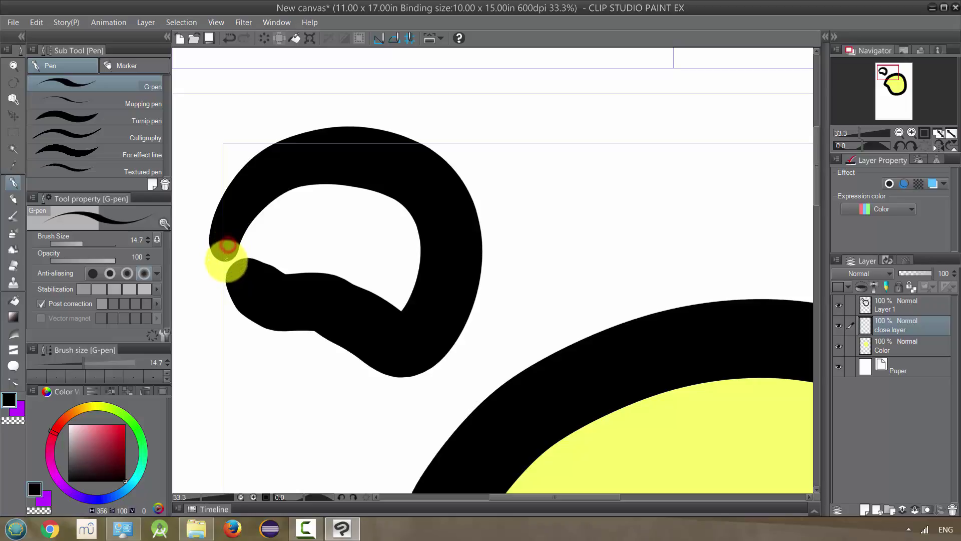
drag(247, 278, 286, 275)
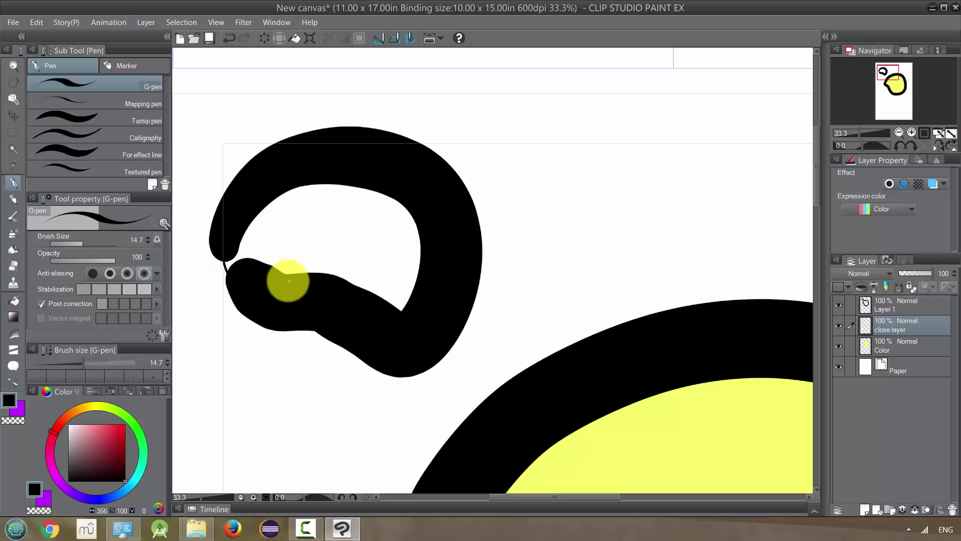
key(ctrl+z)
drag(214, 246, 233, 278)
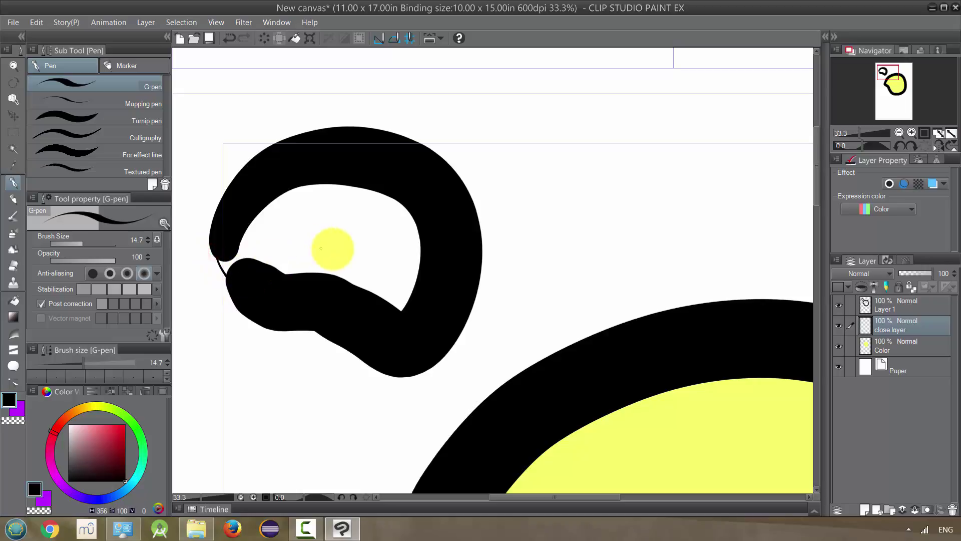
scroll(327, 255, down, 1)
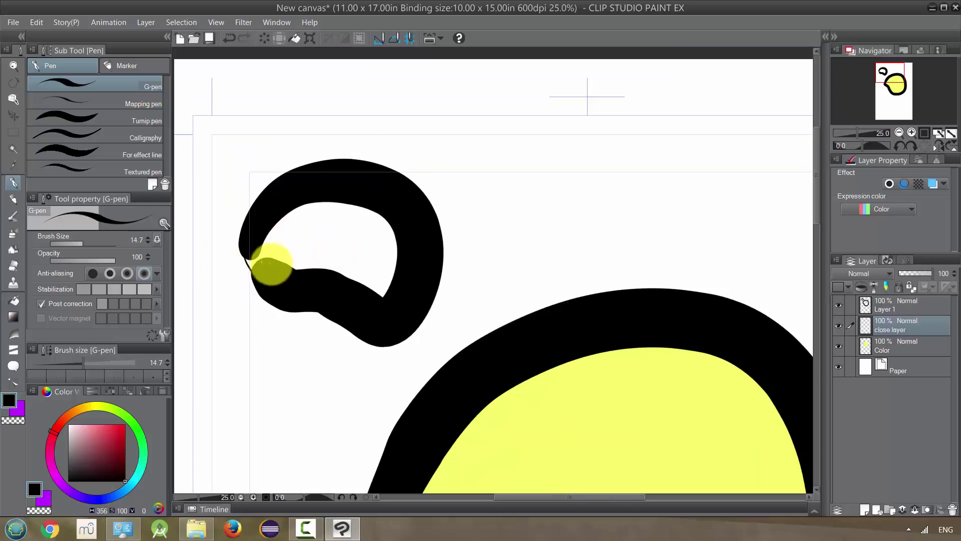
Step: Turn off Close gap and fill the small outline on the Color layer, replacing a black test fill with red
click(881, 344)
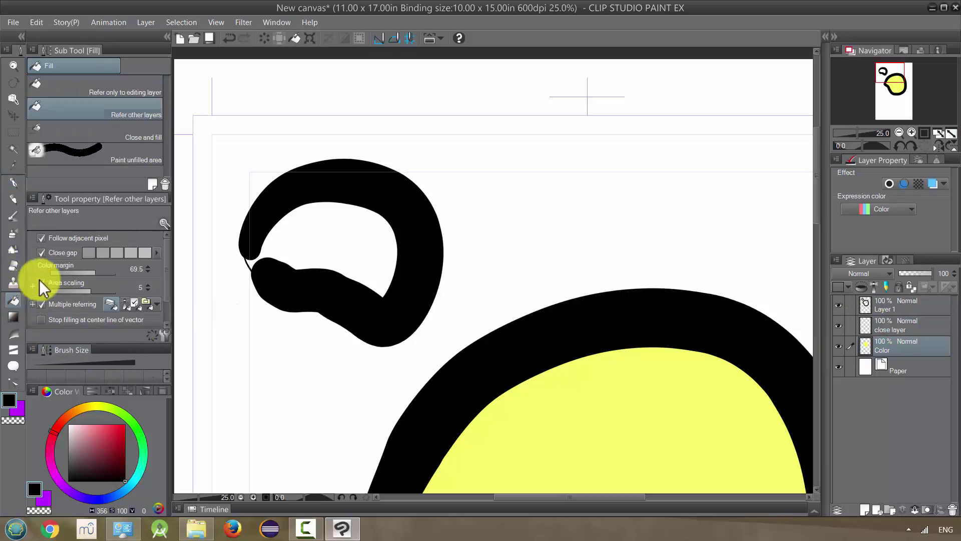
click(41, 253)
click(301, 244)
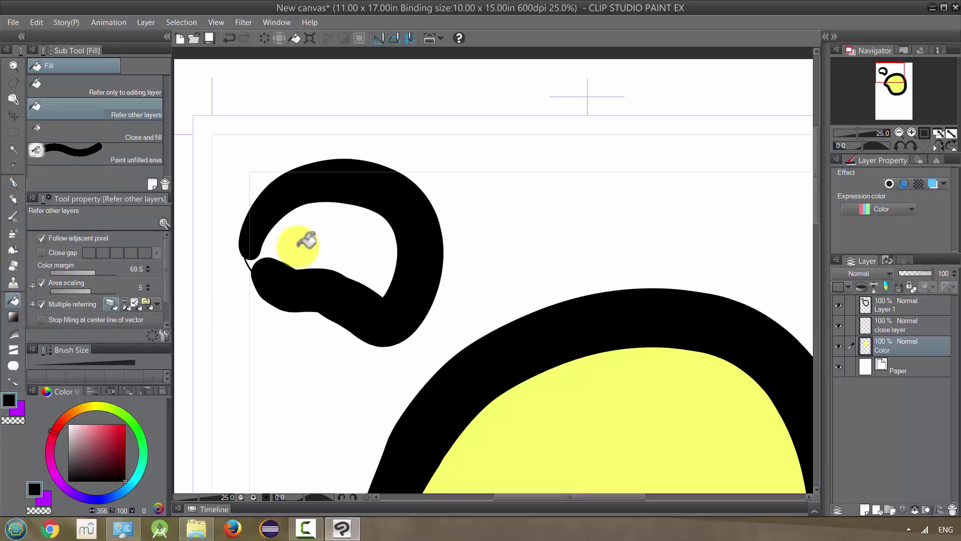
click(125, 424)
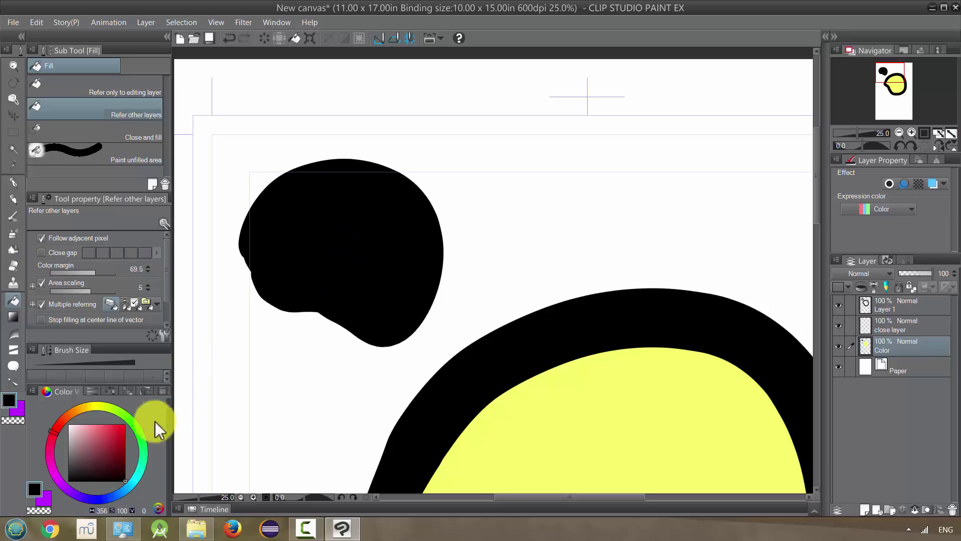
key(ctrl+z)
click(379, 238)
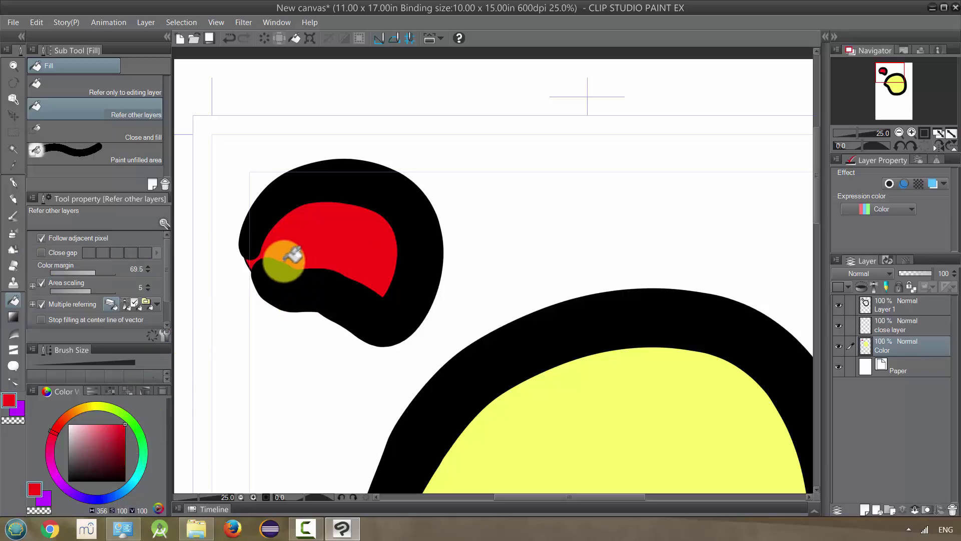
Step: Fill the area outside both outlines with turquoise green on the Color layer
scroll(248, 261, up, 2)
scroll(245, 262, up, 2)
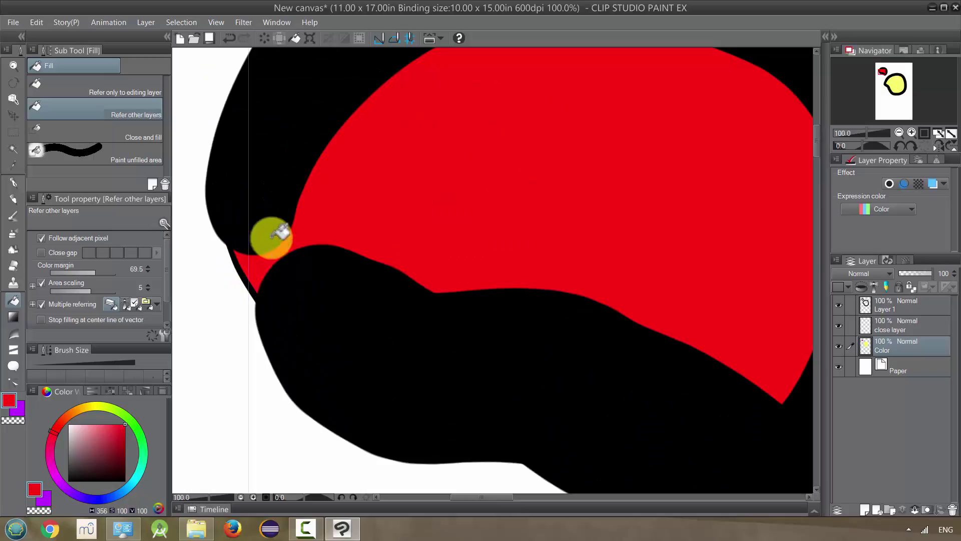
scroll(271, 235, down, 3)
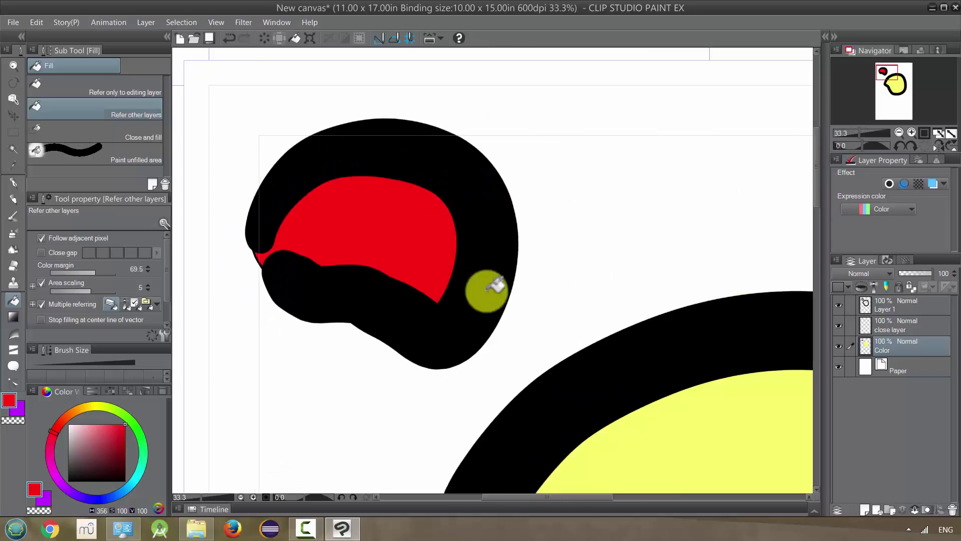
click(266, 258)
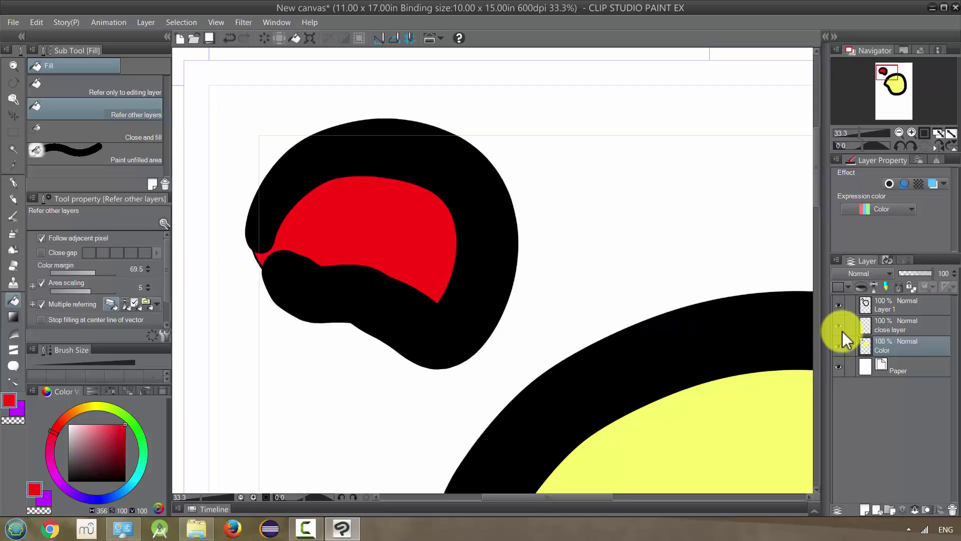
click(144, 458)
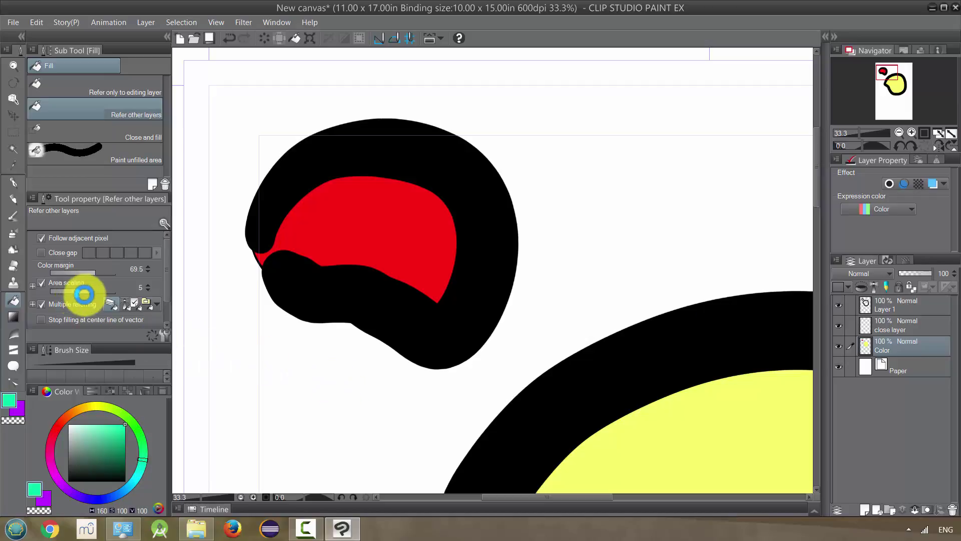
click(264, 260)
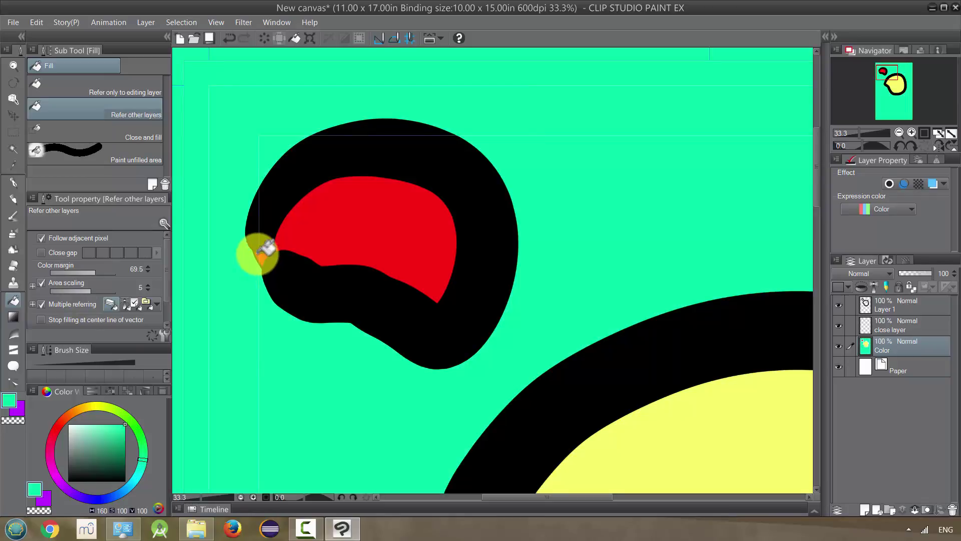
Step: Hide the close layer and examine where the red and green fills meet at the small outline's gap
click(839, 326)
scroll(258, 243, up, 4)
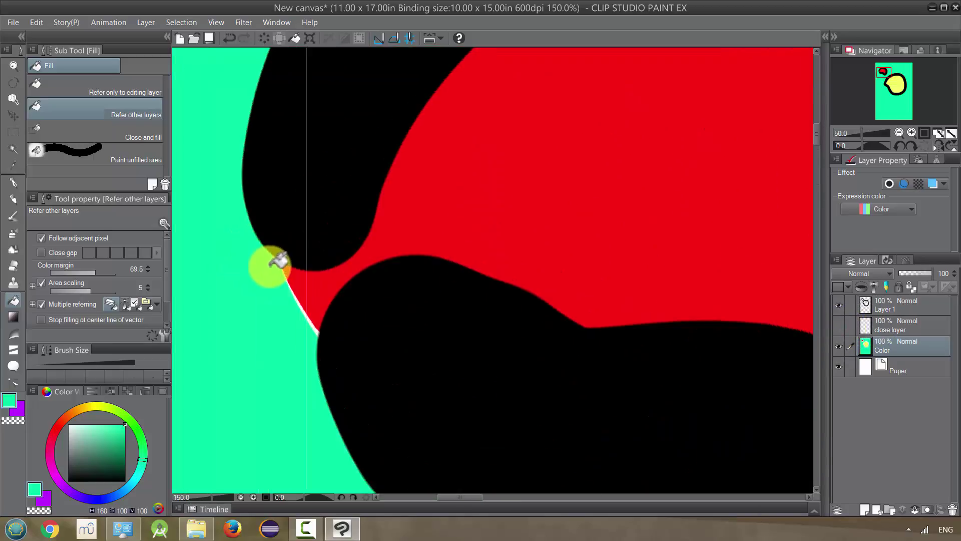
scroll(296, 301, up, 3)
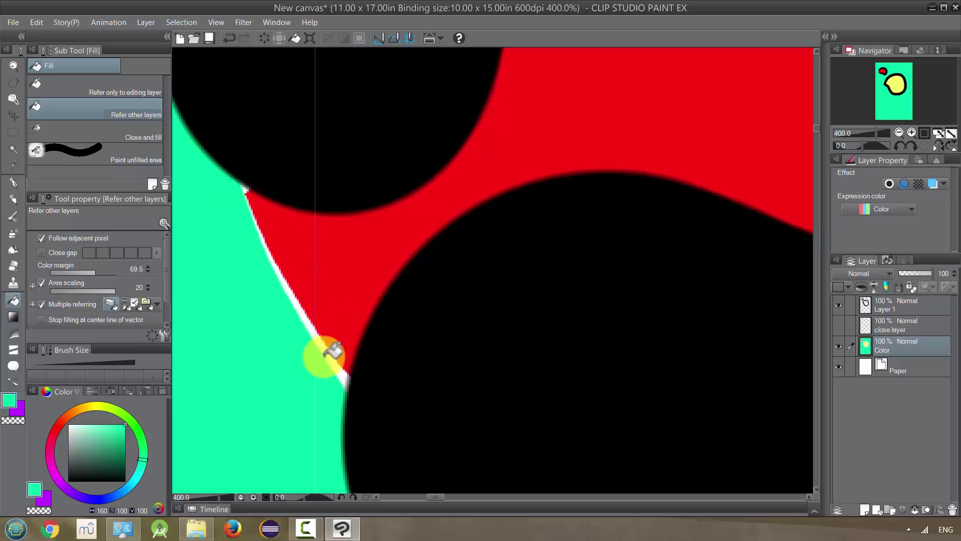
scroll(340, 344, down, 4)
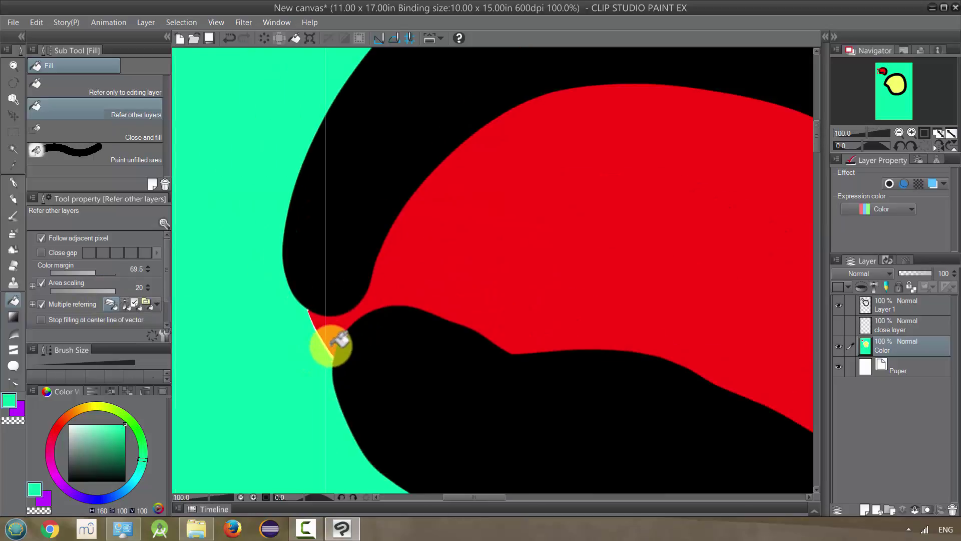
scroll(329, 346, up, 4)
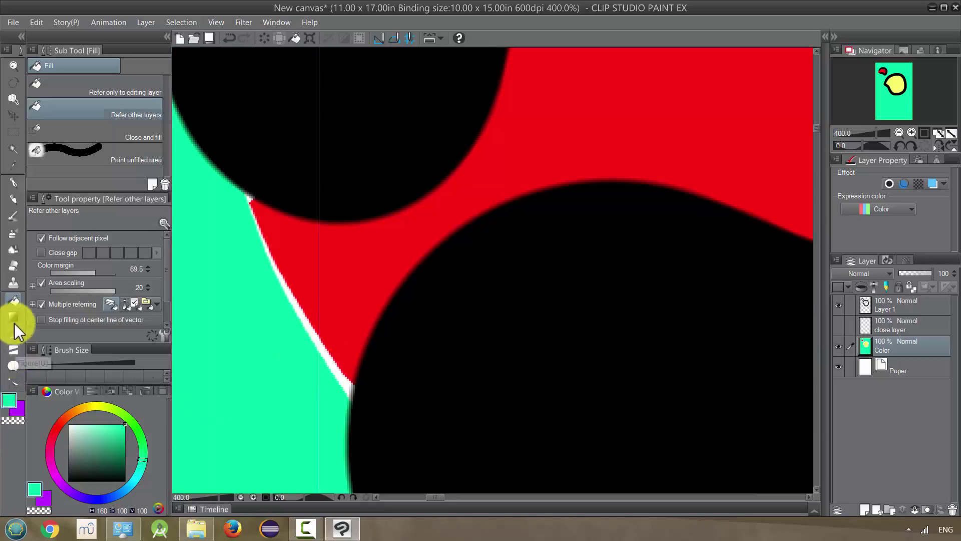
Step: Turn off Follow adjacent pixel, test a black fill on the white strip at the gap, undo it, and set Area scaling to 0
click(42, 239)
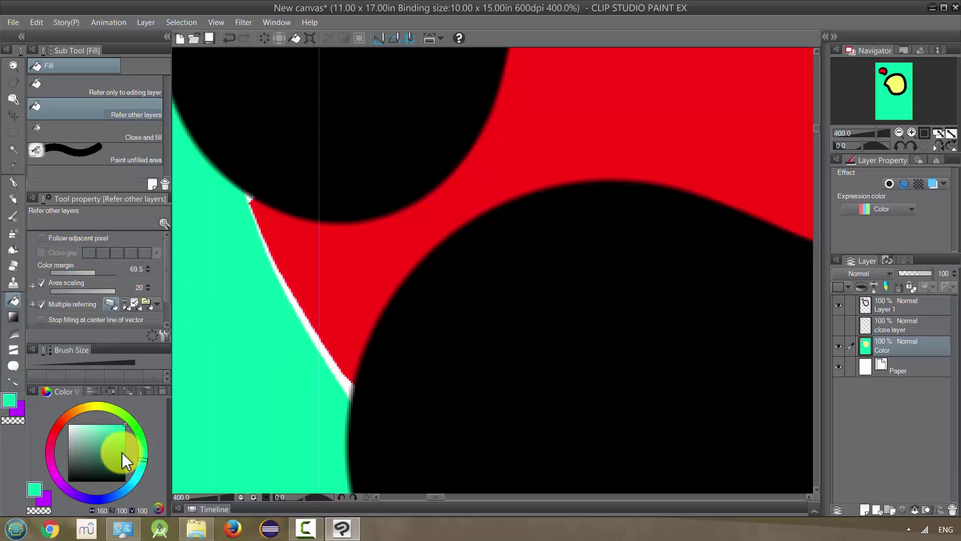
drag(121, 452, 126, 482)
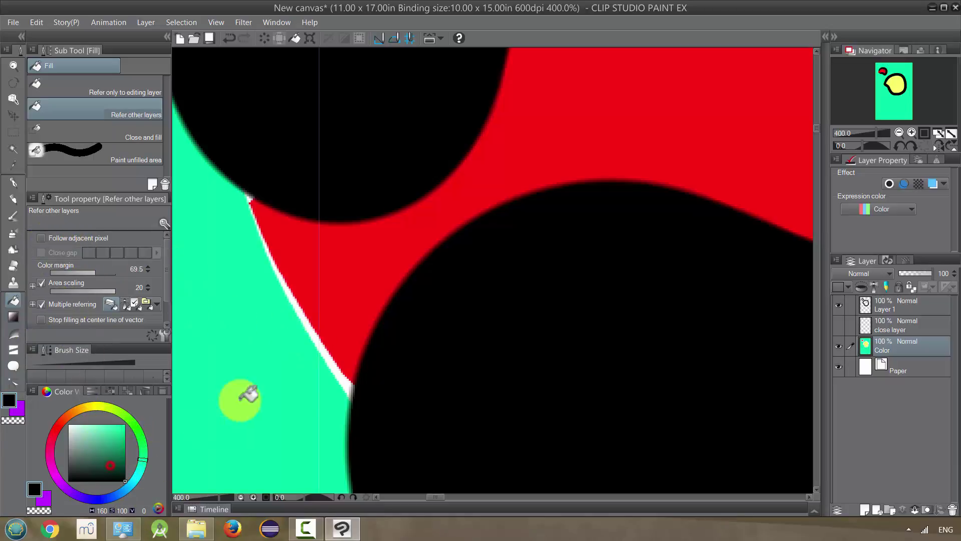
click(350, 386)
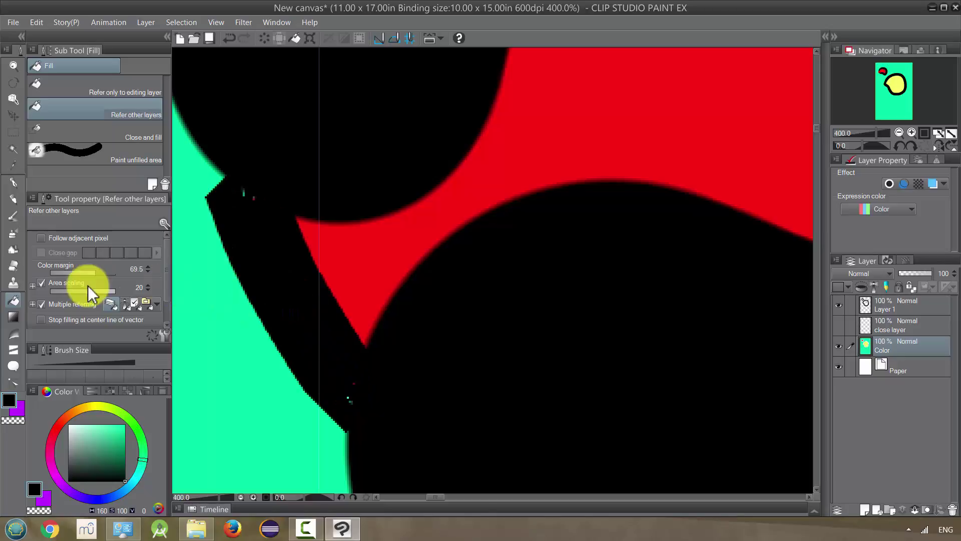
drag(110, 288, 83, 290)
key(ctrl+z)
Step: Undo the test fills, the close layer, the small outline and the large outline's yellow fill, leaving only the large outline
scroll(299, 293, down, 2)
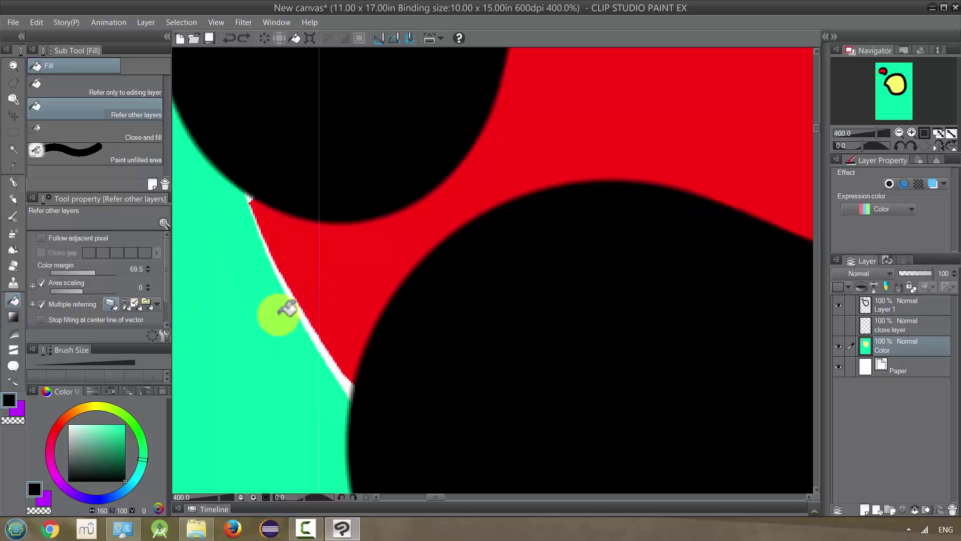
scroll(299, 293, down, 5)
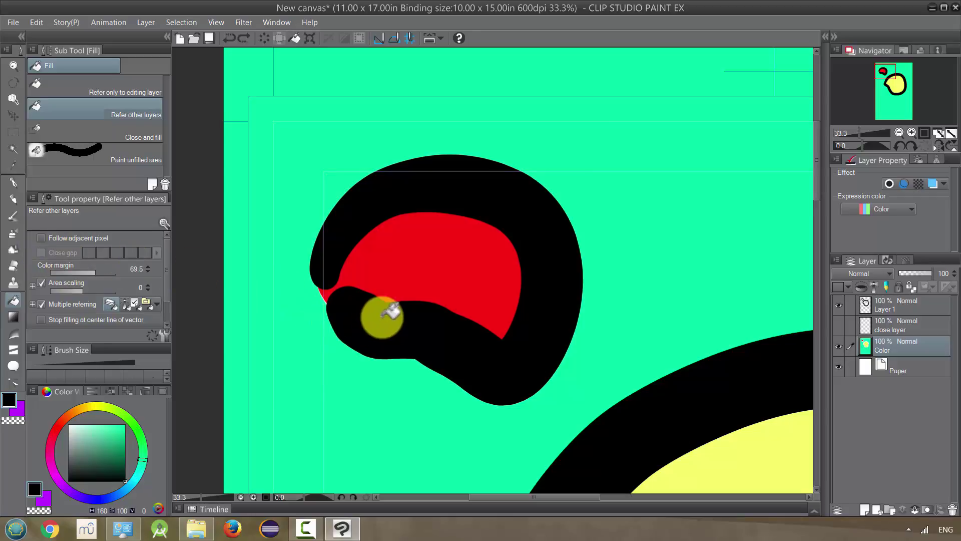
scroll(383, 317, down, 3)
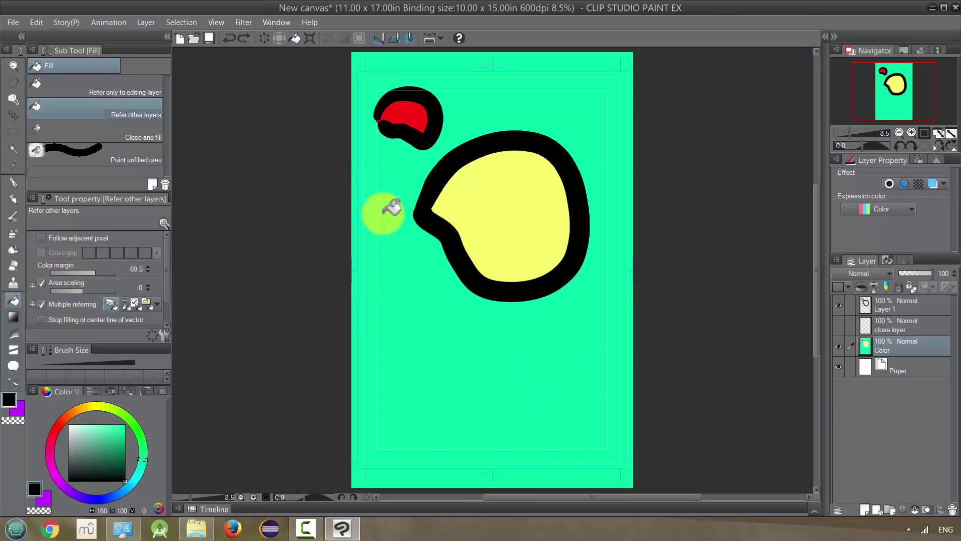
key(ctrl+z)
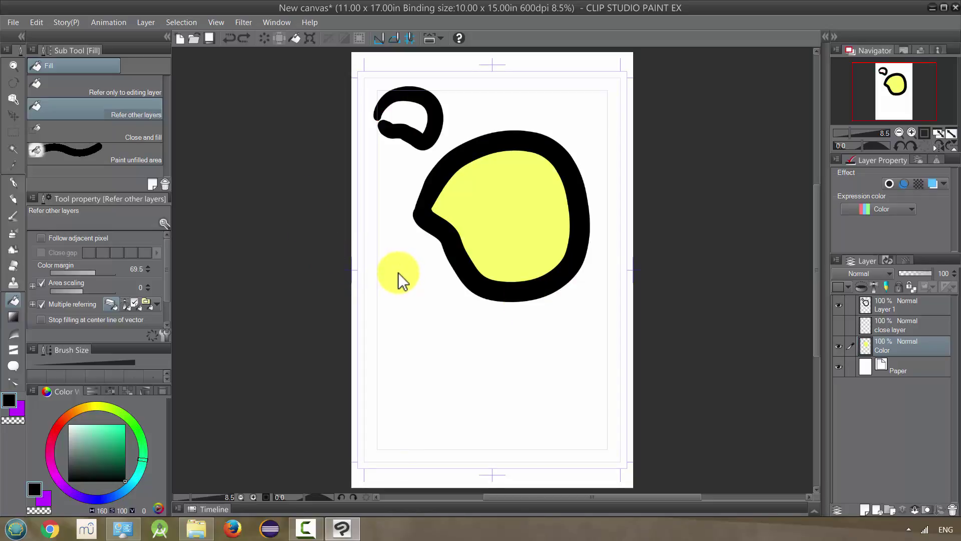
key(ctrl+z)
key(ctrl+z)
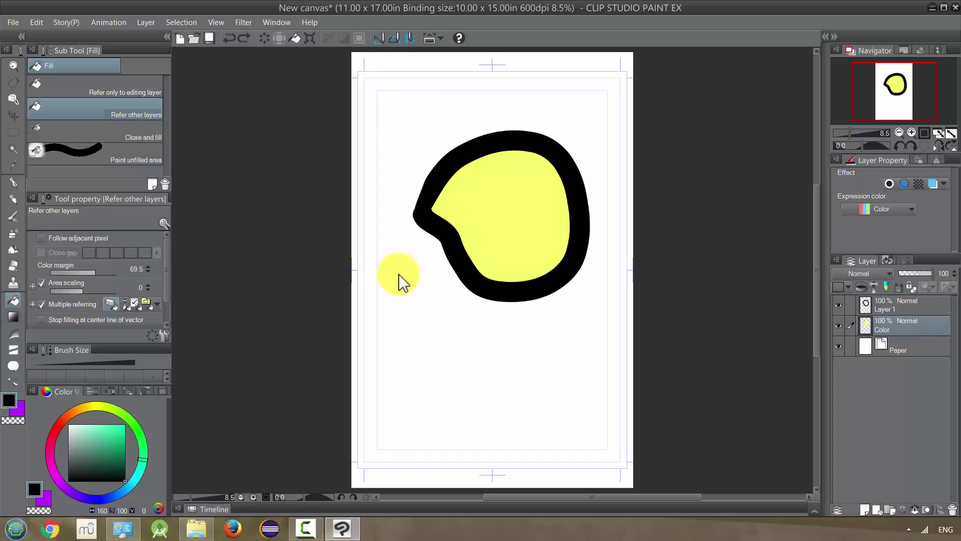
key(ctrl+z)
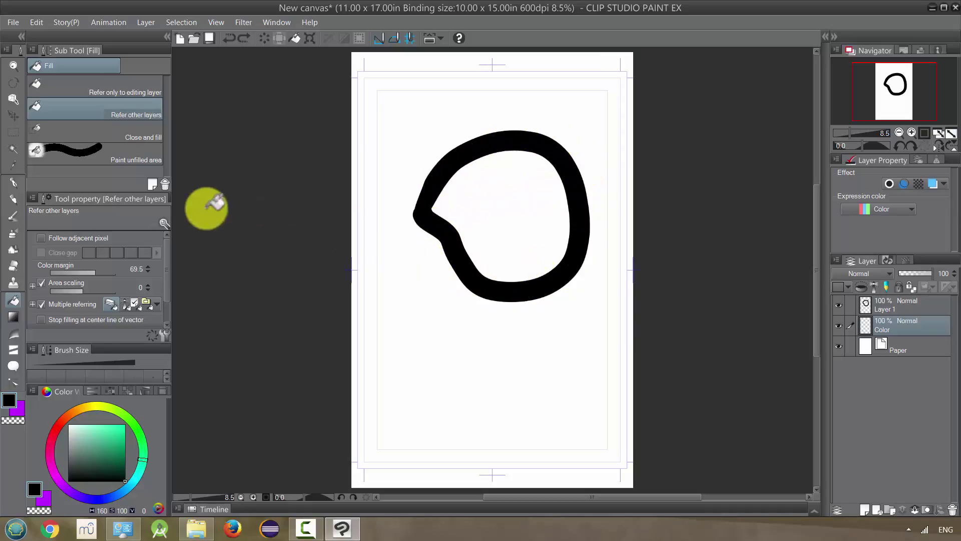
Step: Test Close and fill in black on the large outline, change the color to turquoise green, and undo the black fill
click(117, 133)
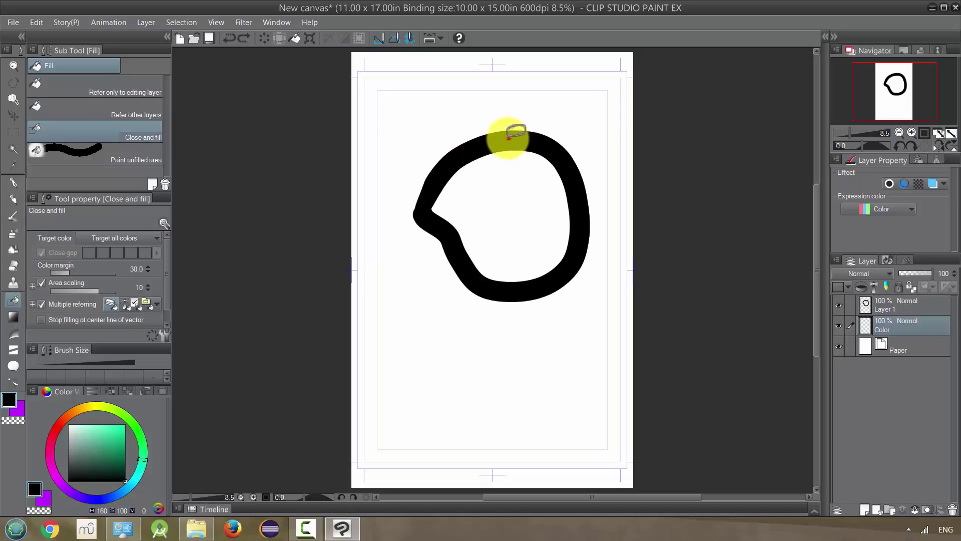
mouse_move(508, 137)
mouse_down()
mouse_move(452, 157)
mouse_move(423, 215)
mouse_move(483, 284)
mouse_move(517, 289)
mouse_move(574, 262)
mouse_move(580, 227)
mouse_move(576, 171)
mouse_move(559, 150)
mouse_move(523, 136)
mouse_up()
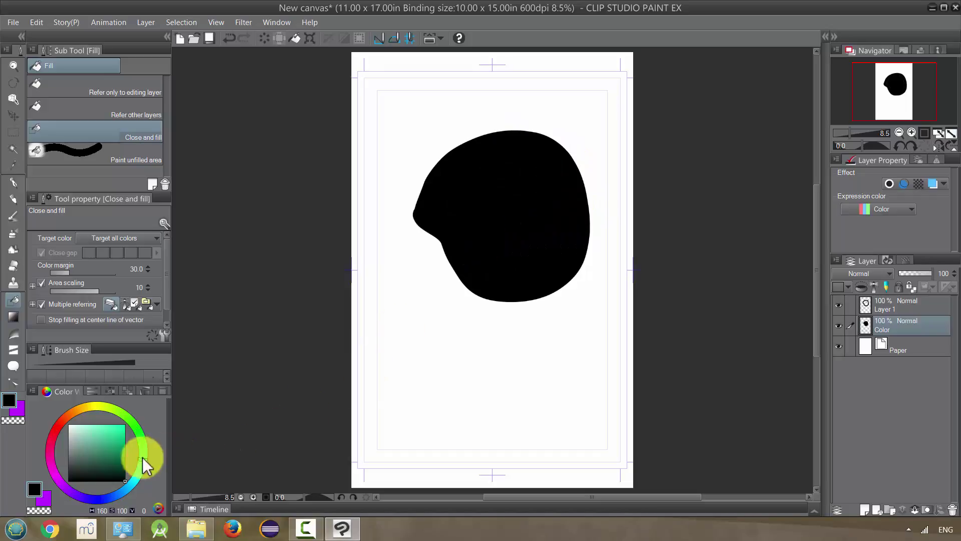
drag(107, 459, 189, 369)
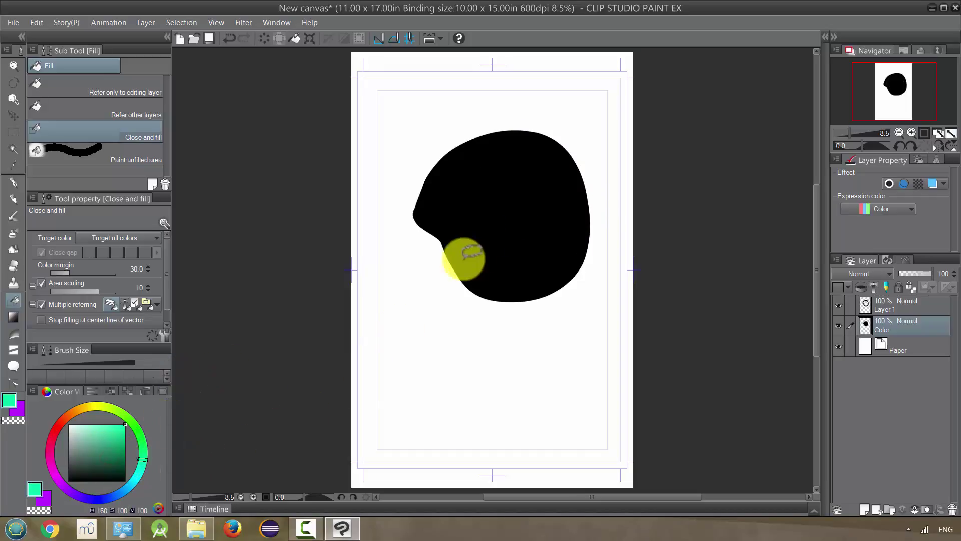
key(ctrl+z)
Step: Try Close and fill in green with loops over parts of the large outline and its interior, undoing the test
mouse_move(576, 177)
mouse_down()
mouse_move(583, 212)
mouse_move(575, 256)
mouse_move(539, 286)
mouse_move(507, 292)
mouse_move(459, 263)
mouse_move(423, 195)
mouse_move(469, 154)
mouse_move(526, 143)
mouse_move(550, 150)
mouse_move(571, 174)
mouse_move(586, 165)
mouse_move(588, 197)
mouse_up()
key(ctrl+z)
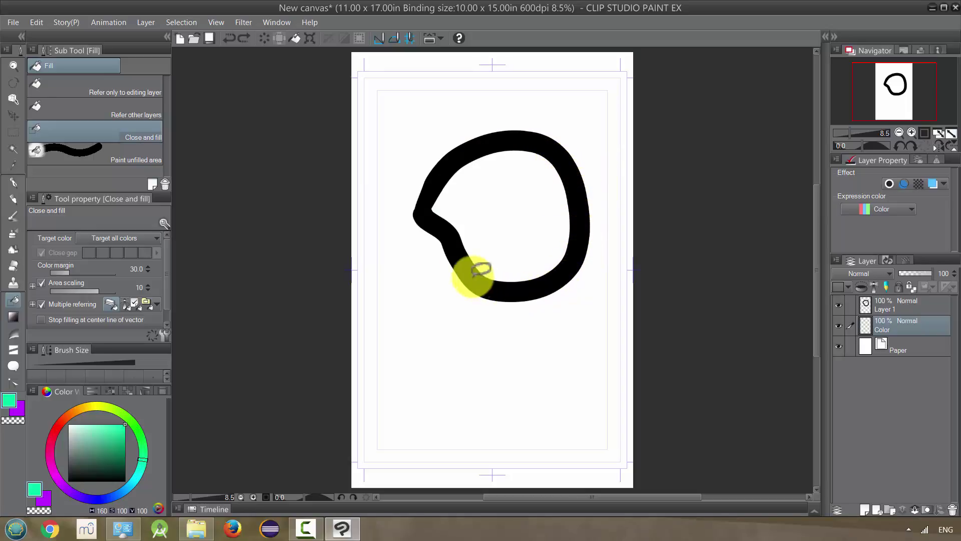
click(568, 260)
mouse_move(561, 270)
mouse_down()
mouse_move(483, 282)
mouse_move(461, 266)
mouse_move(441, 224)
mouse_move(447, 173)
mouse_move(491, 144)
mouse_move(559, 157)
mouse_move(572, 180)
mouse_move(588, 255)
mouse_up()
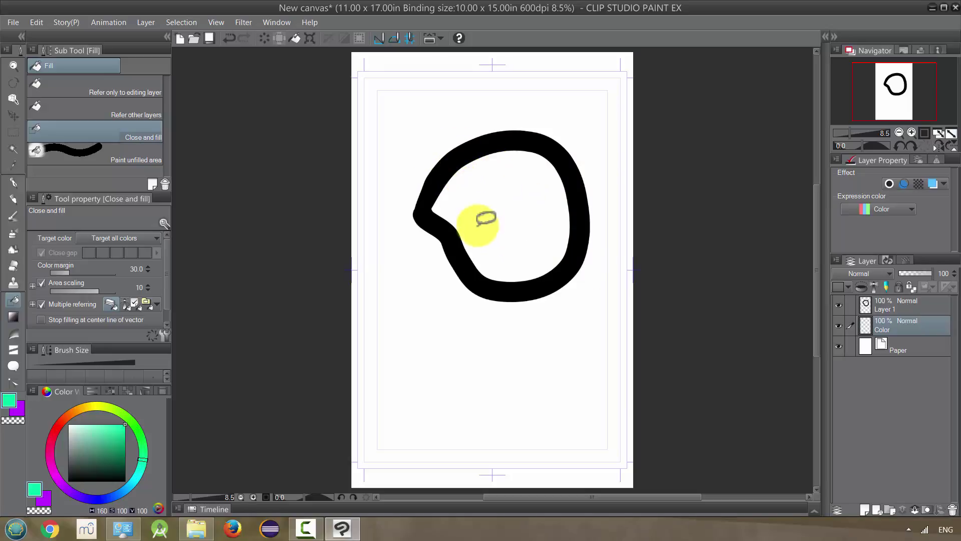
drag(523, 235, 521, 236)
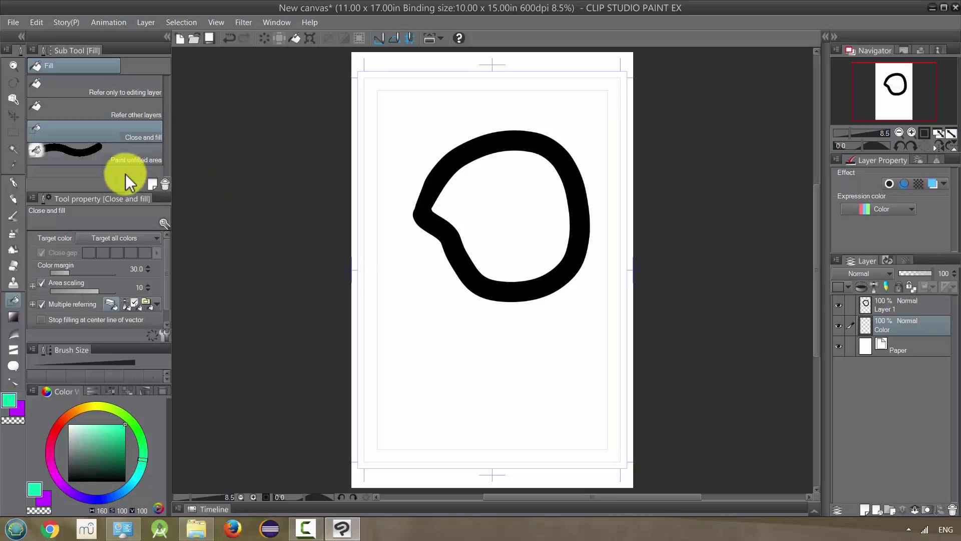
Step: Set up Paint unfilled area to target all colors with a Color margin of 37.4 and a brush size of 1012.8
click(110, 158)
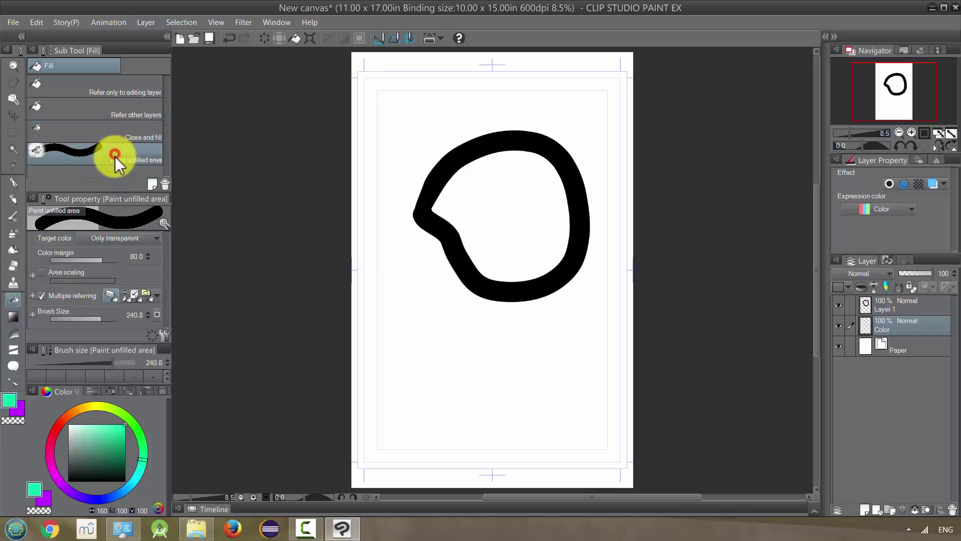
click(110, 237)
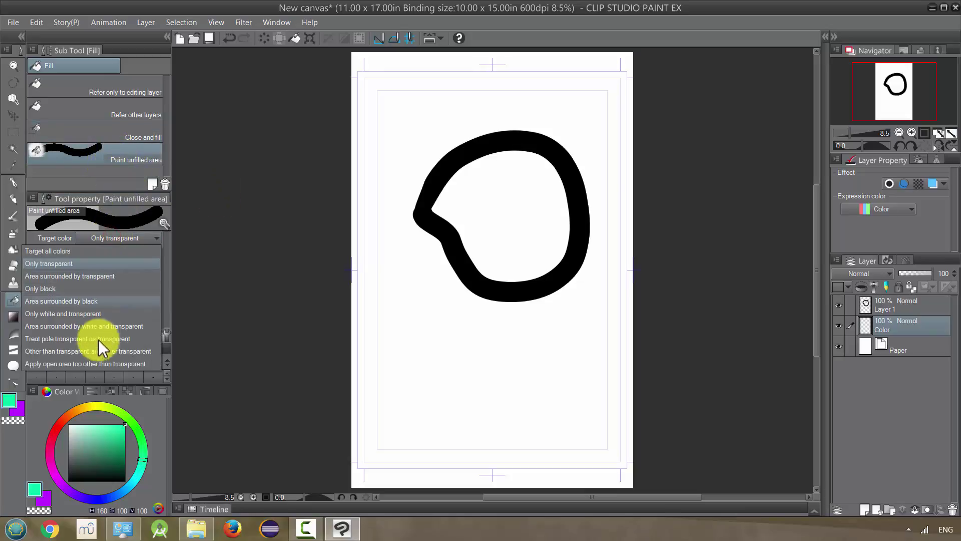
click(67, 254)
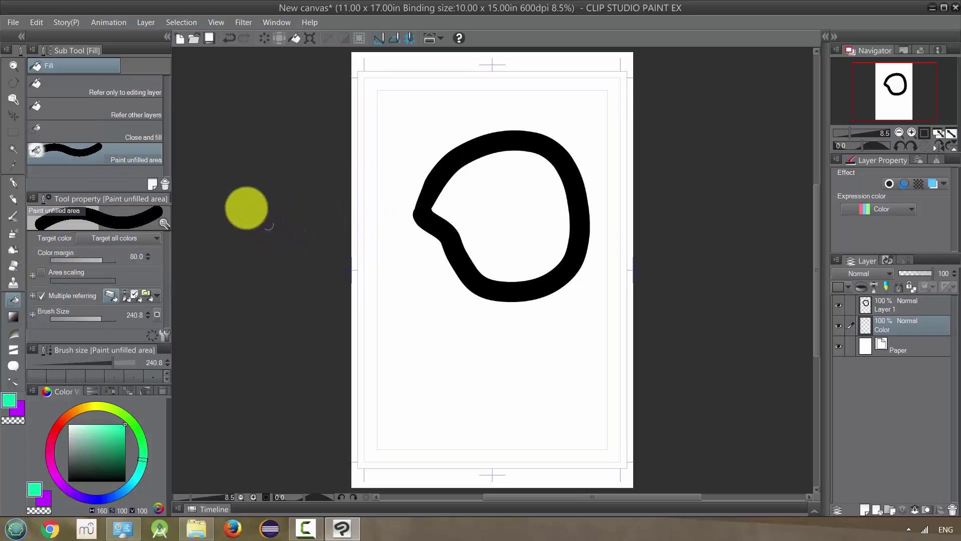
drag(103, 261, 76, 254)
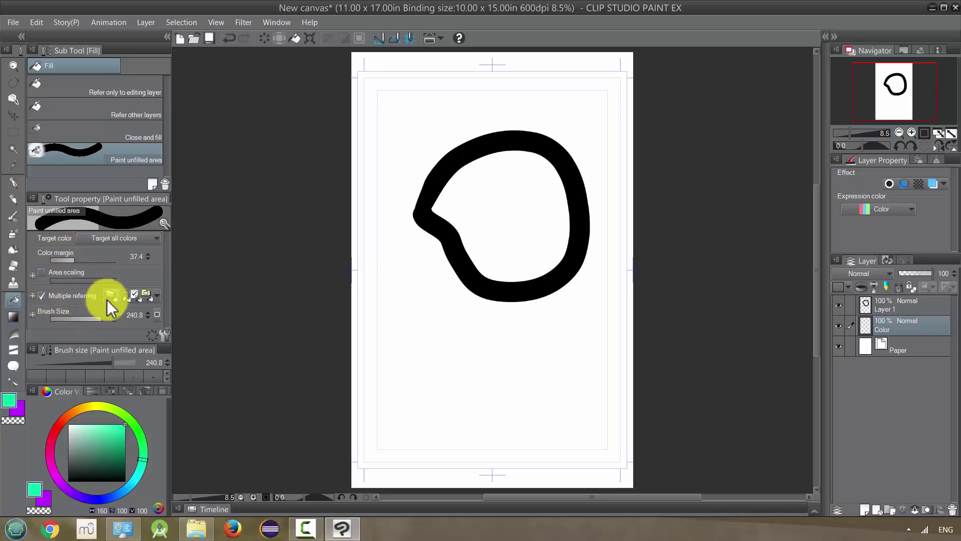
drag(101, 317, 110, 317)
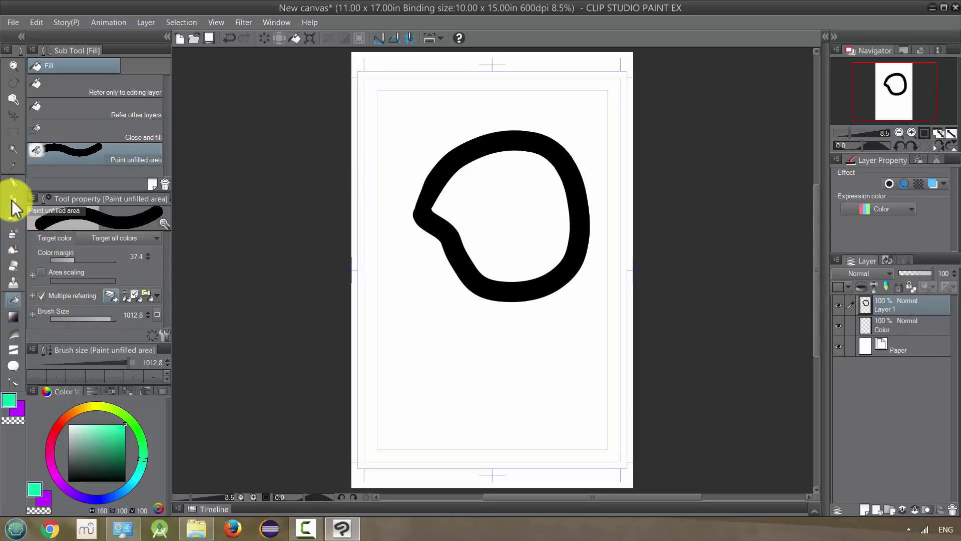
Step: Draw crossing black G-pen strokes at brush size 475.6 across and below the large outline on Layer 1, enclosing many small areas
click(14, 182)
click(155, 508)
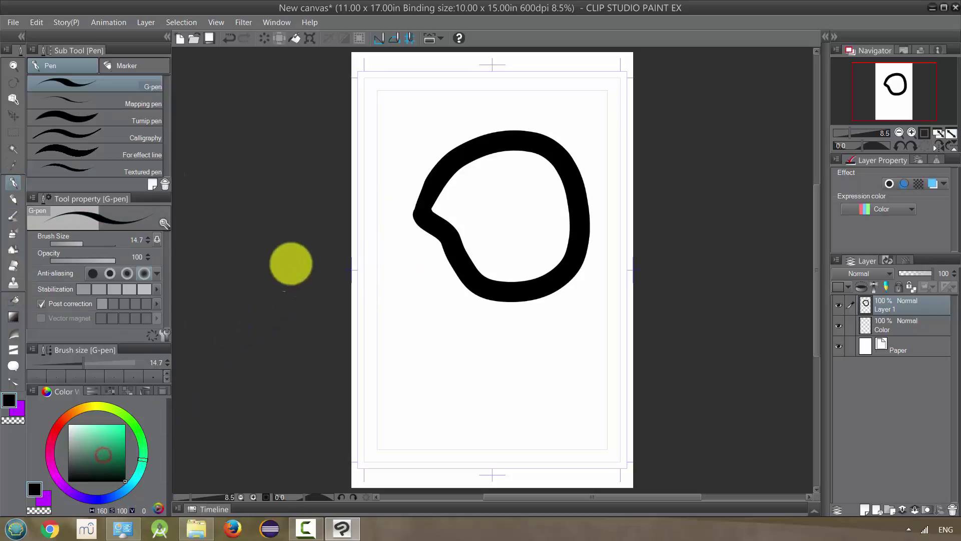
mouse_move(101, 241)
mouse_down()
mouse_move(91, 239)
mouse_move(152, 226)
mouse_up()
drag(436, 233, 419, 306)
drag(419, 260, 465, 326)
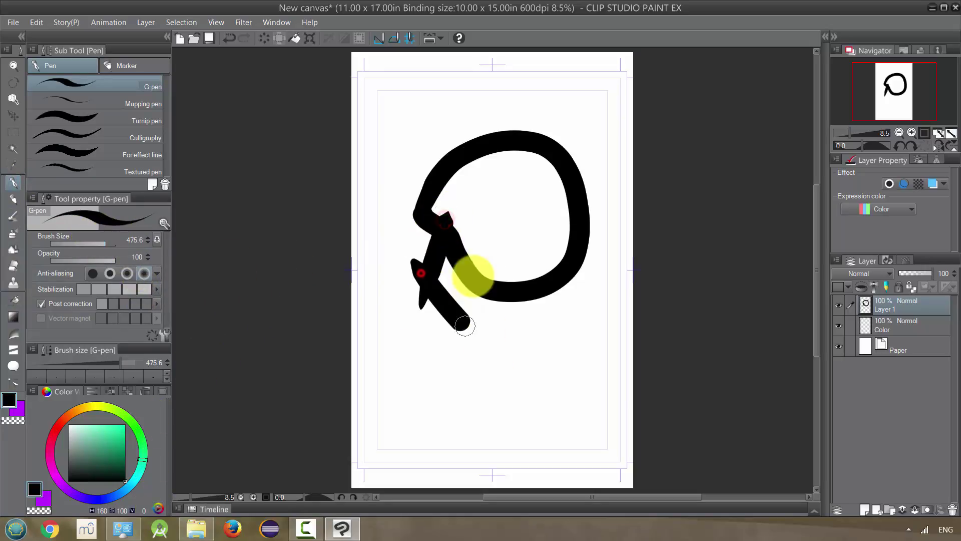
drag(491, 250, 409, 345)
drag(461, 295, 529, 371)
drag(533, 278, 453, 386)
drag(496, 301, 546, 405)
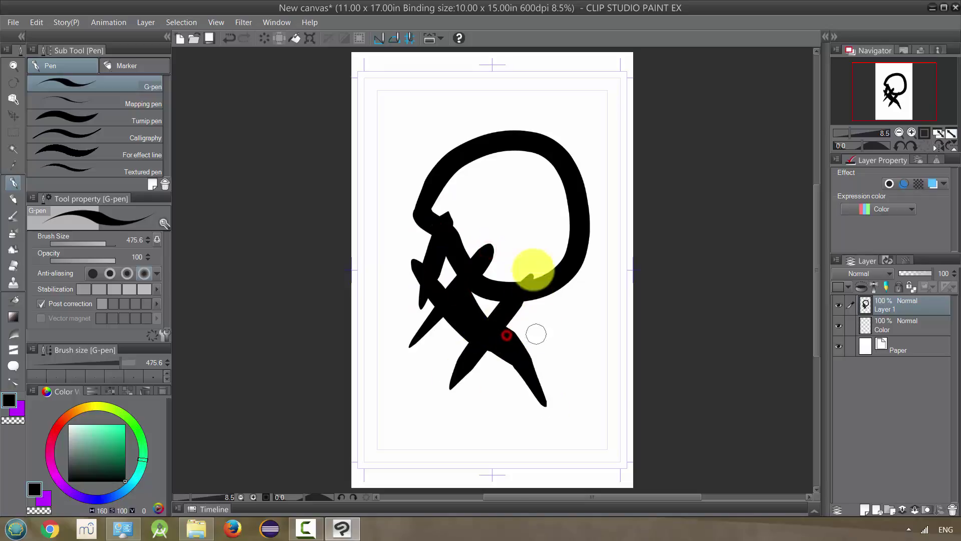
drag(538, 275, 548, 400)
drag(526, 300, 473, 445)
drag(493, 320, 453, 441)
drag(425, 330, 404, 290)
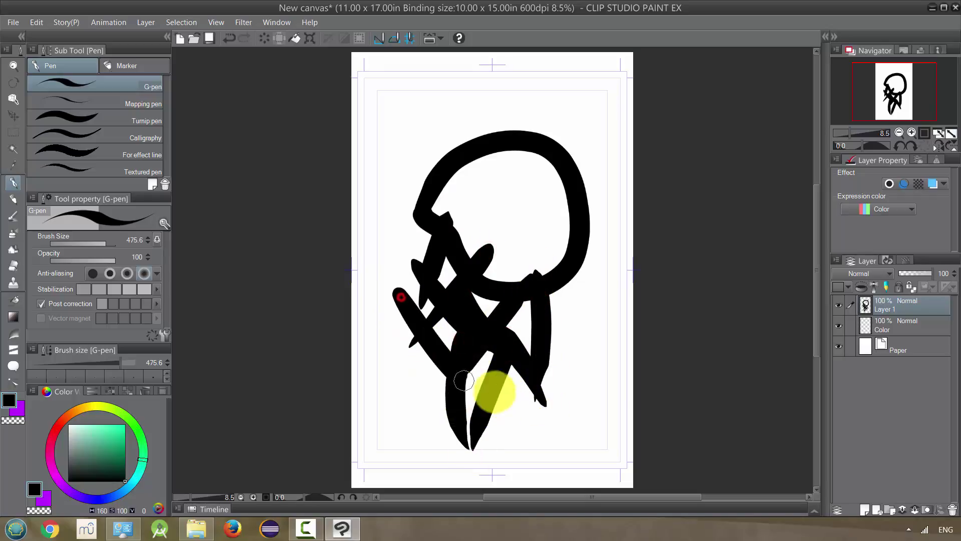
drag(505, 370, 460, 410)
drag(423, 279, 408, 371)
mouse_move(420, 319)
mouse_down()
mouse_move(418, 225)
mouse_move(396, 295)
mouse_up()
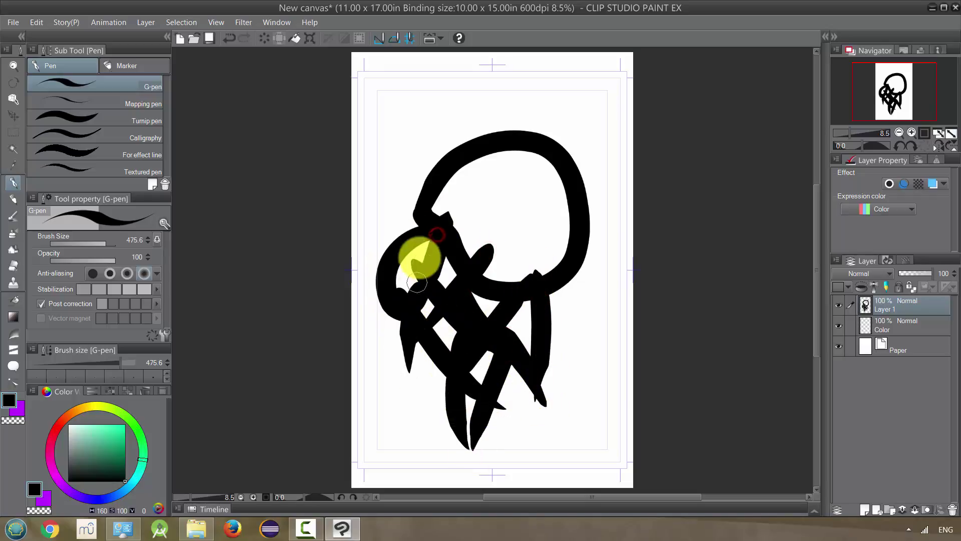
mouse_move(418, 253)
mouse_down()
mouse_move(423, 165)
mouse_move(381, 281)
mouse_up()
drag(463, 166, 450, 270)
drag(517, 151, 502, 280)
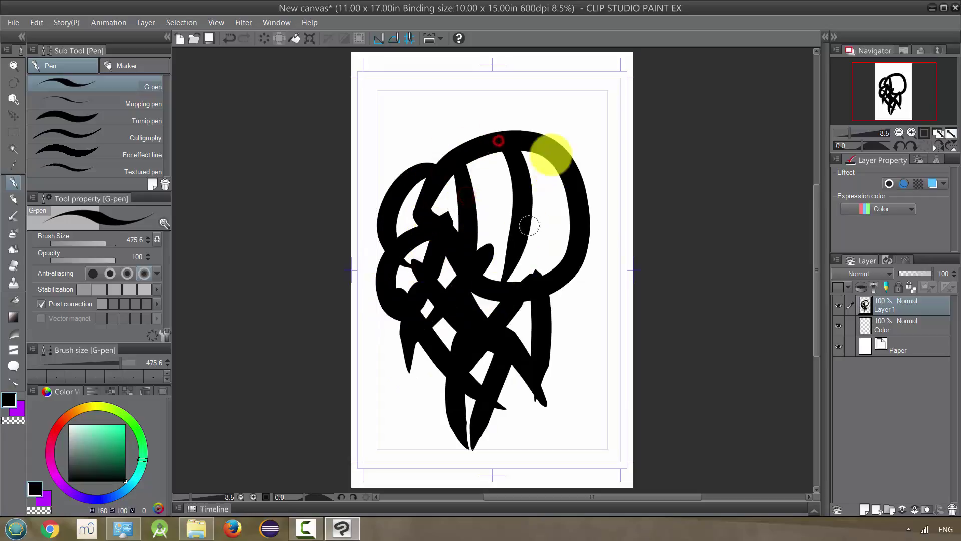
drag(561, 145, 553, 280)
drag(491, 195, 598, 273)
mouse_move(575, 255)
mouse_down()
mouse_move(585, 351)
mouse_move(548, 421)
mouse_move(531, 401)
mouse_move(527, 409)
mouse_up()
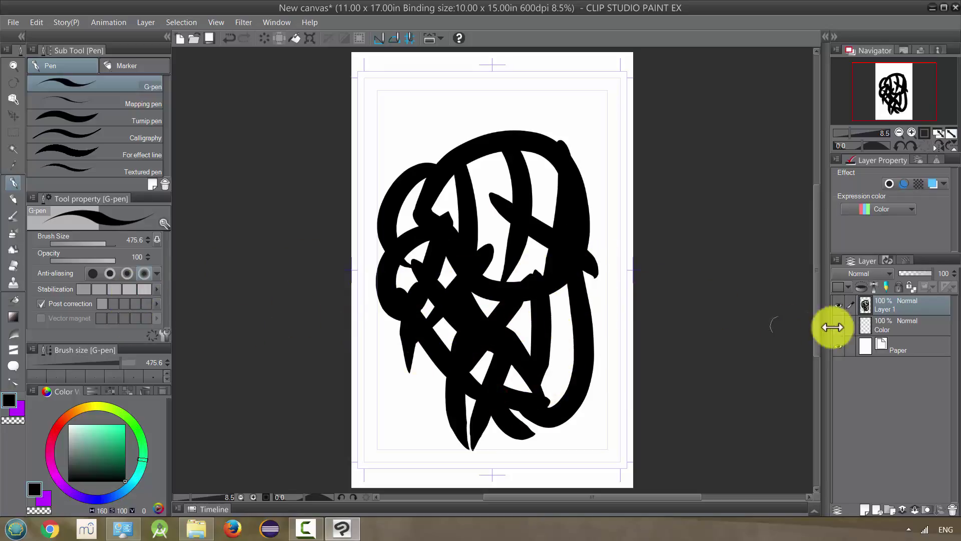
Step: Test a black Paint unfilled area stroke over the scribble on the Color layer, undo it, and enable Area scaling at 10
click(889, 324)
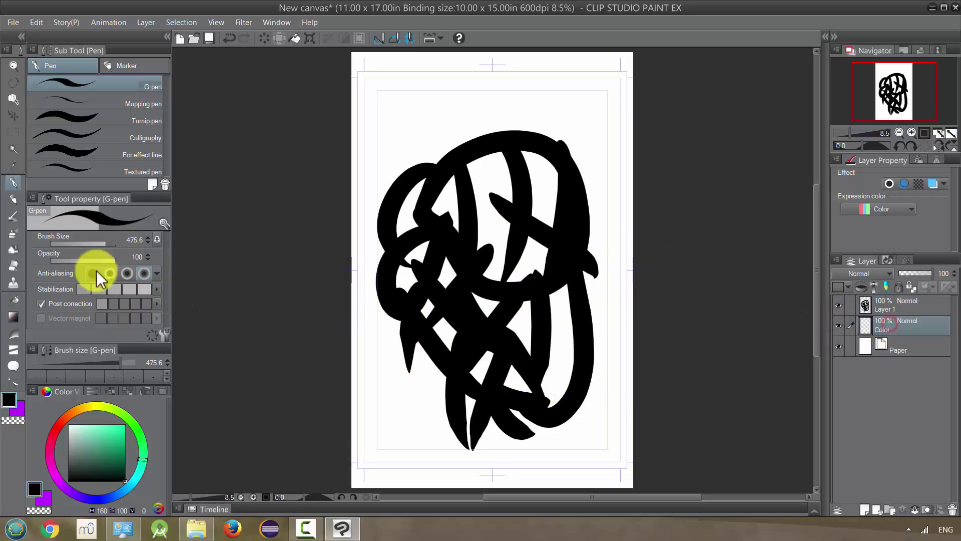
click(13, 300)
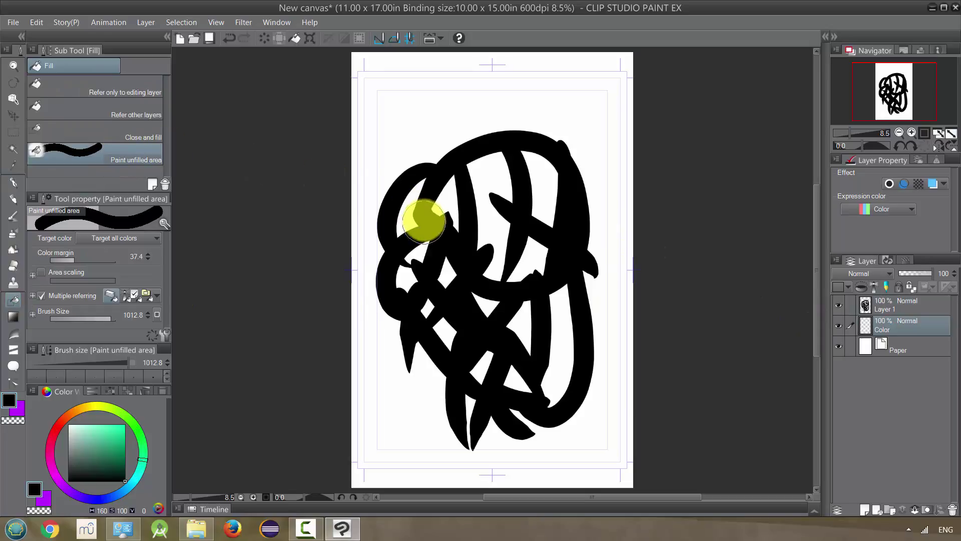
mouse_move(424, 190)
mouse_down()
mouse_move(405, 223)
mouse_move(410, 284)
mouse_move(439, 201)
mouse_move(458, 201)
mouse_move(453, 231)
mouse_move(473, 163)
mouse_move(488, 167)
mouse_move(506, 186)
mouse_move(493, 261)
mouse_move(493, 216)
mouse_move(501, 267)
mouse_move(528, 242)
mouse_move(537, 251)
mouse_move(546, 222)
mouse_move(524, 198)
mouse_move(526, 156)
mouse_move(546, 226)
mouse_move(537, 291)
mouse_move(556, 278)
mouse_move(554, 355)
mouse_up()
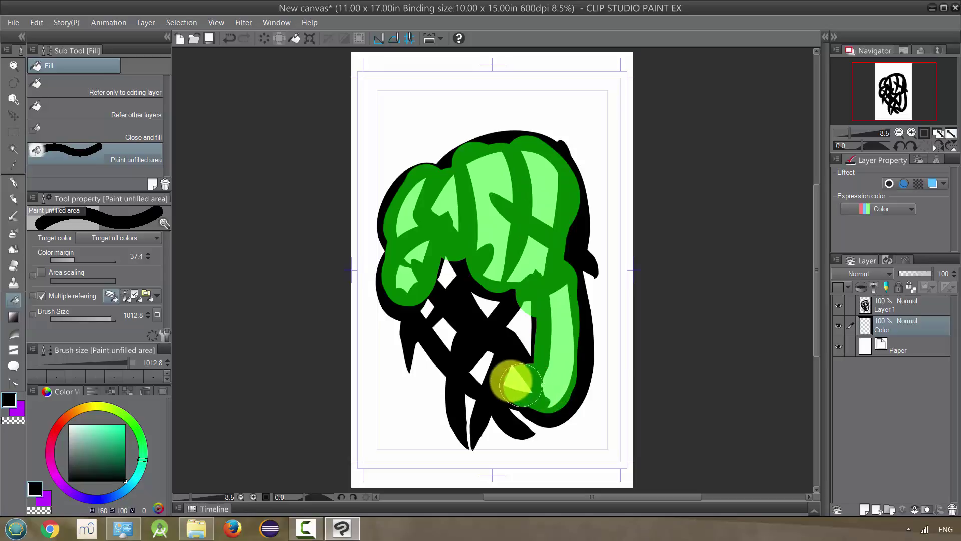
mouse_move(506, 348)
mouse_down()
mouse_move(516, 311)
mouse_move(459, 302)
mouse_move(463, 323)
mouse_move(436, 312)
mouse_move(429, 298)
mouse_move(450, 276)
mouse_up()
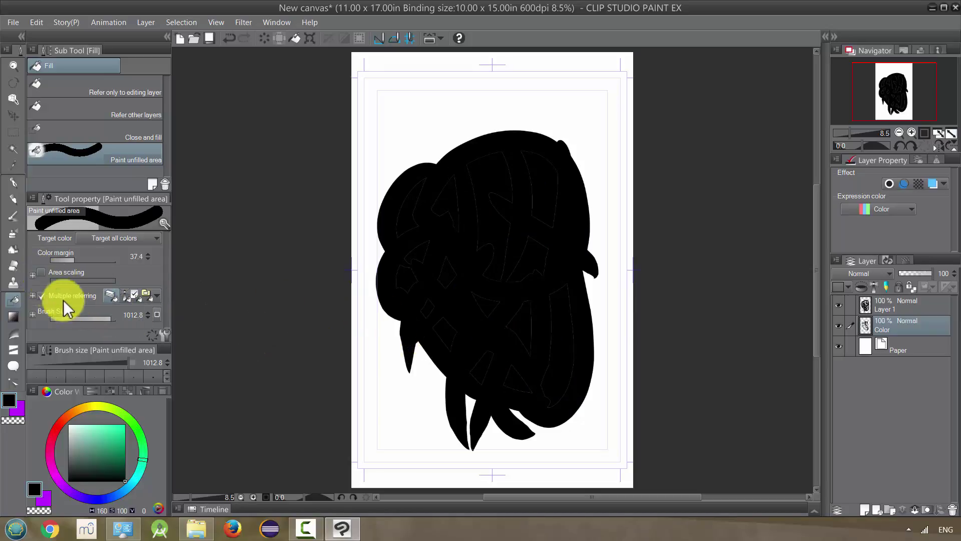
scroll(530, 365, up, 5)
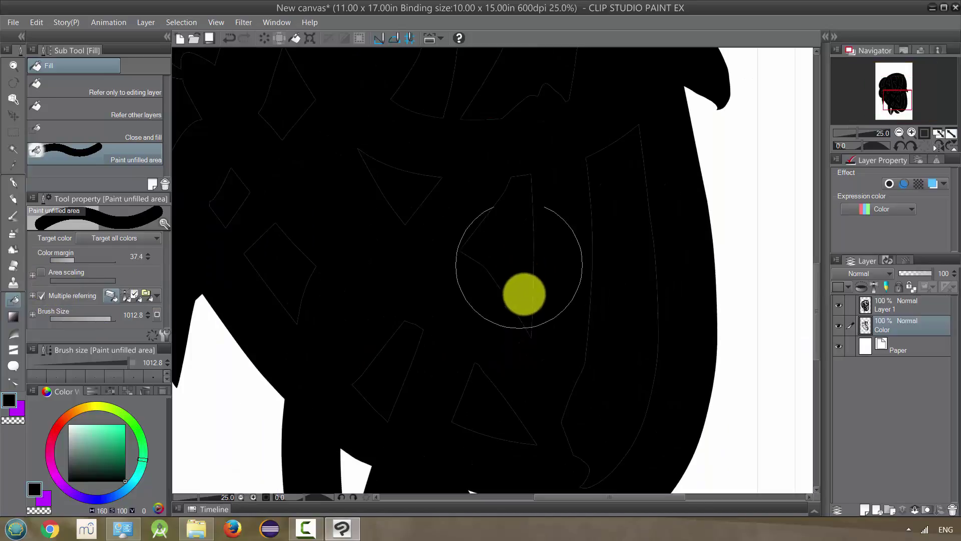
scroll(518, 278, down, 5)
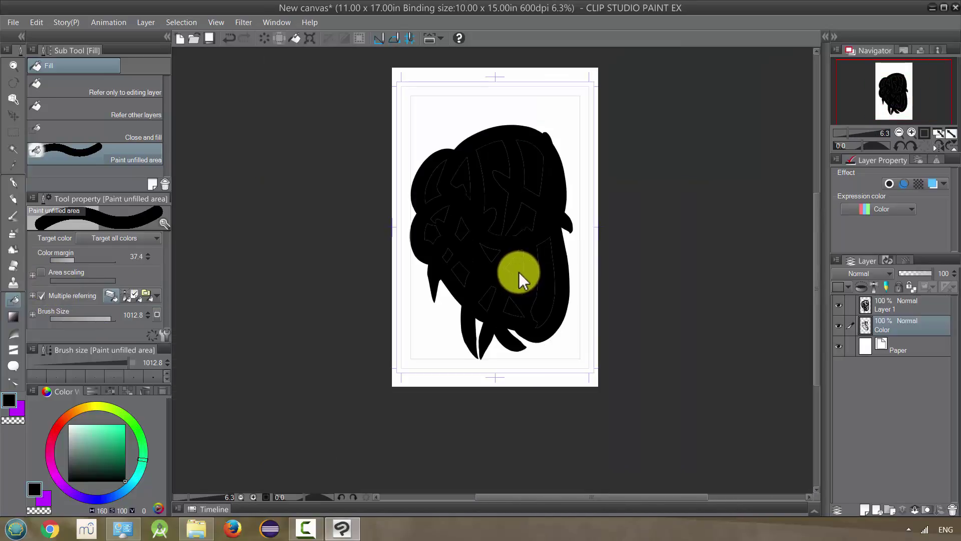
key(ctrl+z)
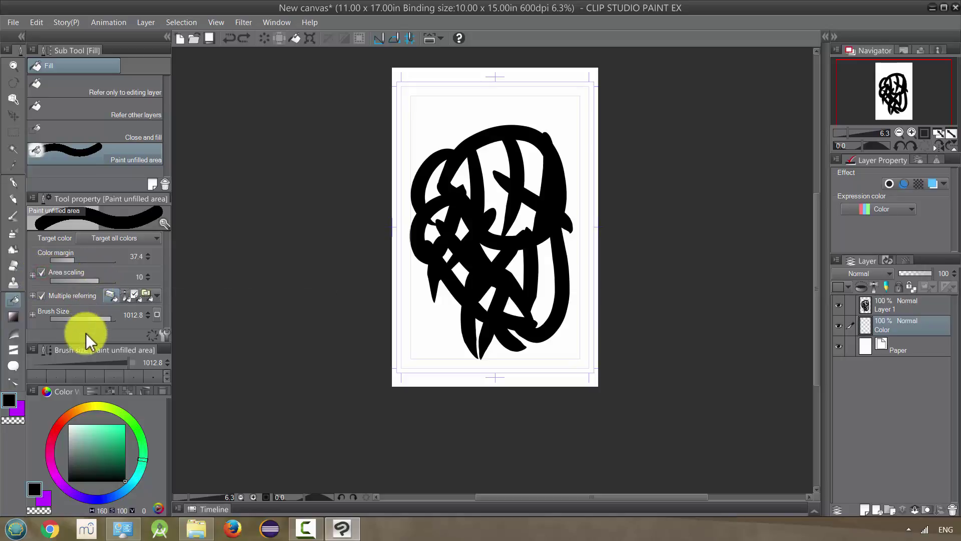
Step: Change the color to turquoise green and brush Paint unfilled area over five small gaps in the scribble's left and middle parts
drag(107, 460, 161, 375)
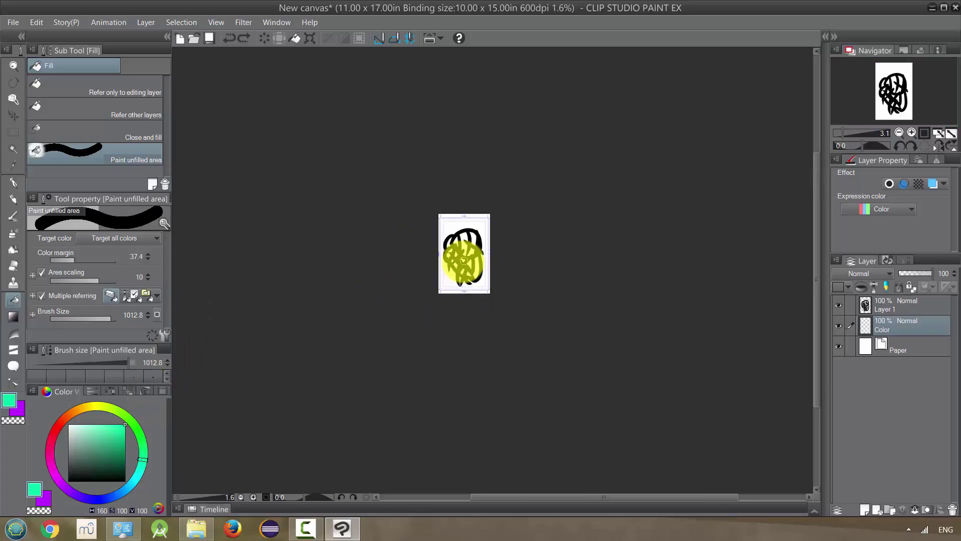
scroll(430, 268, down, 3)
scroll(451, 267, up, 4)
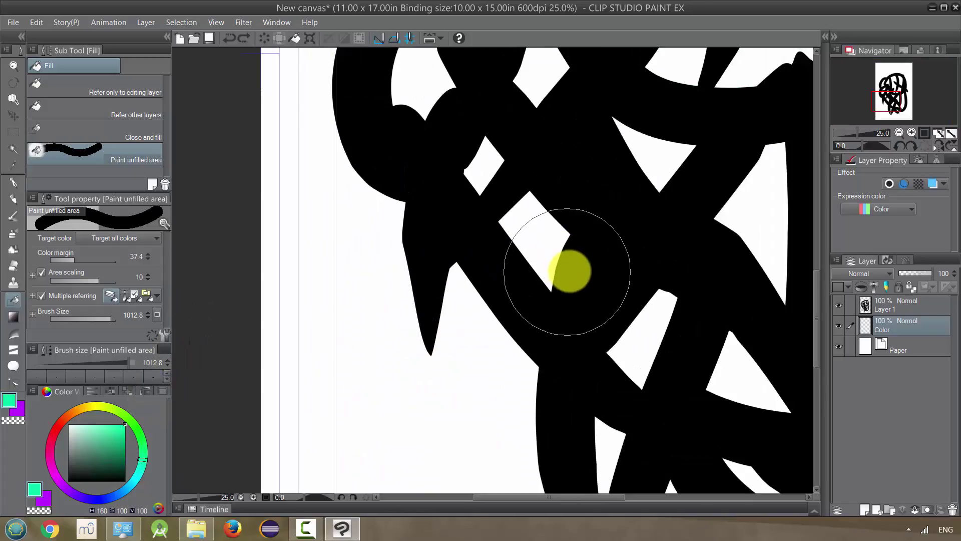
mouse_move(567, 271)
mouse_down()
mouse_move(480, 195)
mouse_move(440, 129)
mouse_move(428, 106)
mouse_move(429, 31)
mouse_move(434, 61)
mouse_up()
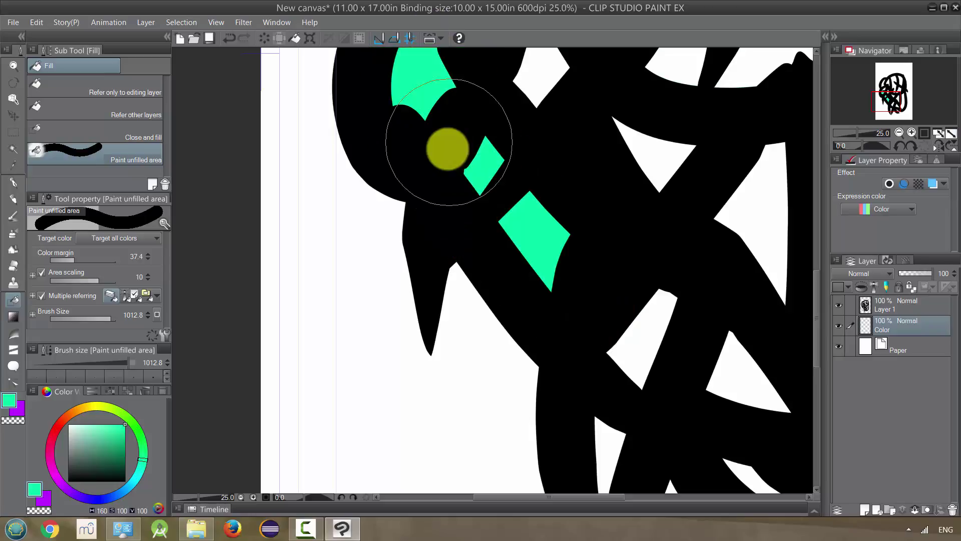
drag(455, 176, 455, 296)
mouse_move(552, 282)
mouse_down()
mouse_move(528, 264)
mouse_move(534, 242)
mouse_move(587, 215)
mouse_move(604, 220)
mouse_move(615, 245)
mouse_move(593, 300)
mouse_up()
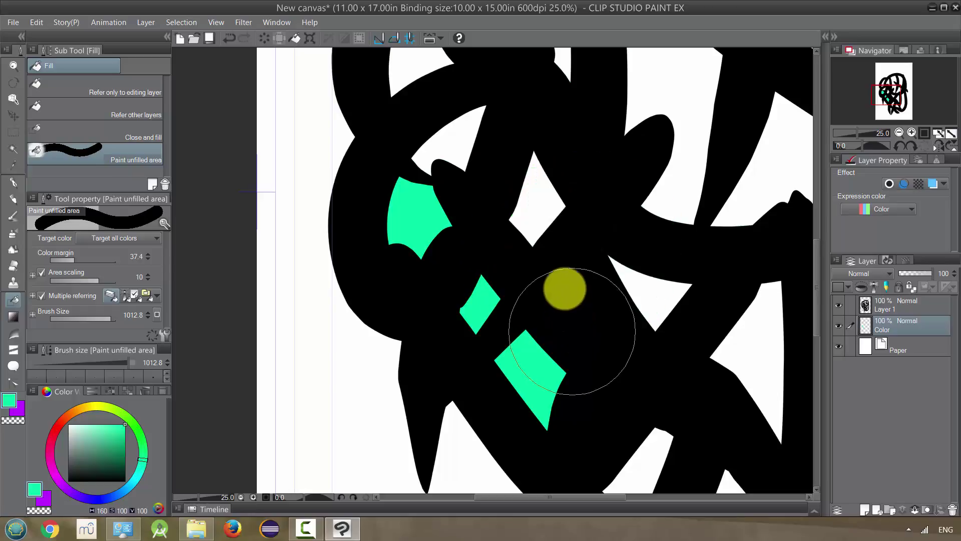
mouse_move(546, 270)
mouse_down()
mouse_move(578, 232)
mouse_move(641, 301)
mouse_move(659, 299)
mouse_move(651, 308)
mouse_up()
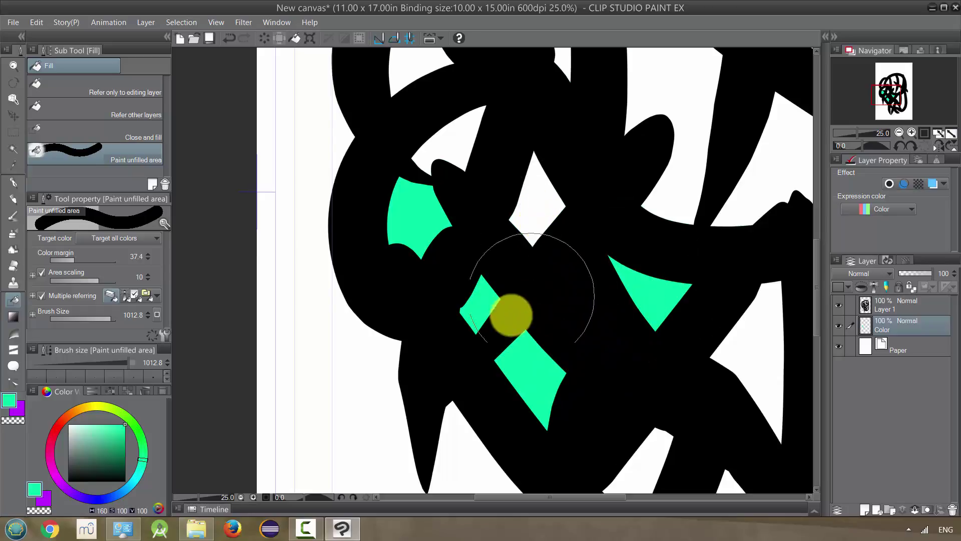
scroll(532, 298, down, 5)
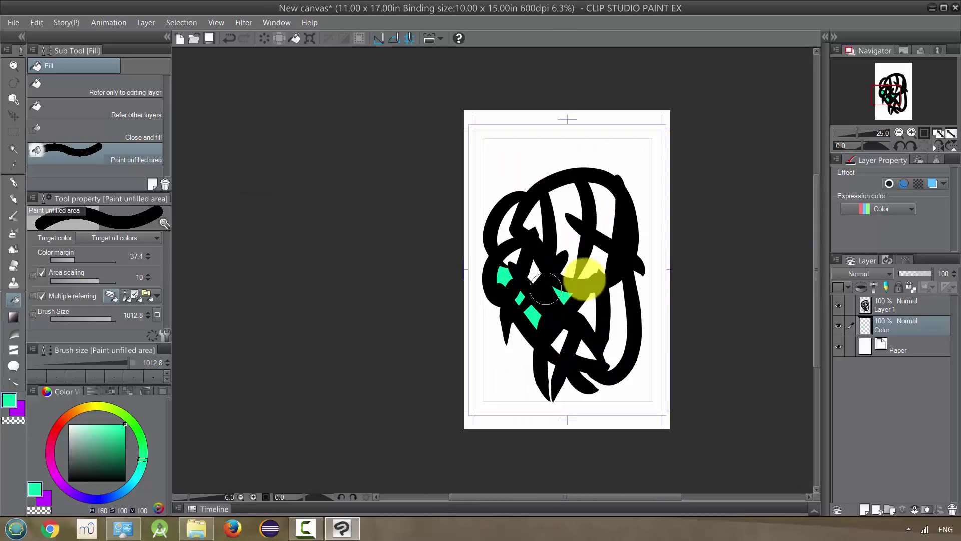
scroll(569, 266, up, 2)
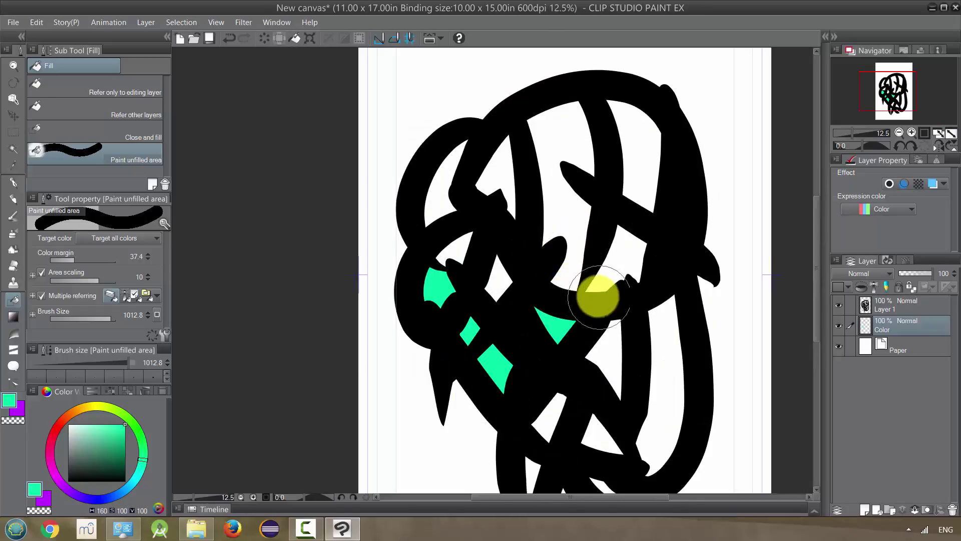
mouse_move(600, 297)
mouse_down()
mouse_move(639, 250)
mouse_move(616, 251)
mouse_up()
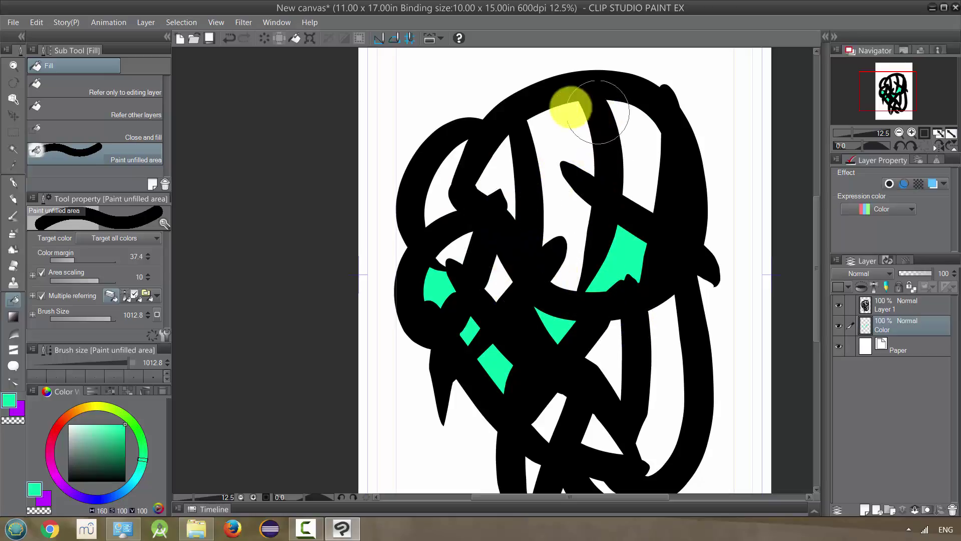
Step: Fill the scribble's remaining enclosed areas in turquoise green with one large Paint unfilled area stroke and inspect the result
mouse_move(569, 107)
mouse_down()
mouse_move(553, 301)
mouse_move(480, 151)
mouse_up()
mouse_move(499, 237)
mouse_down()
mouse_move(491, 204)
mouse_move(524, 242)
mouse_move(539, 397)
mouse_move(645, 375)
mouse_move(670, 455)
mouse_move(641, 466)
mouse_move(542, 467)
mouse_move(586, 321)
mouse_move(674, 171)
mouse_move(603, 124)
mouse_up()
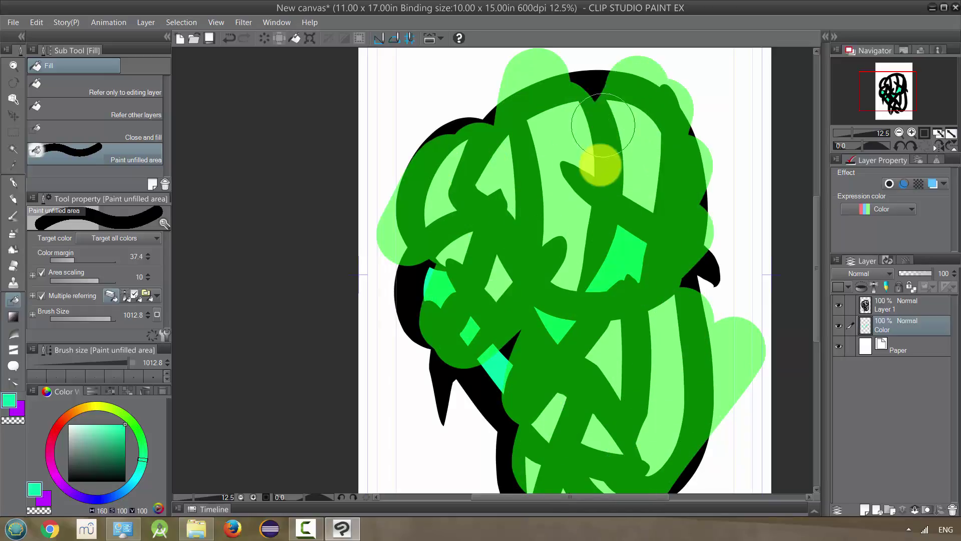
click(601, 318)
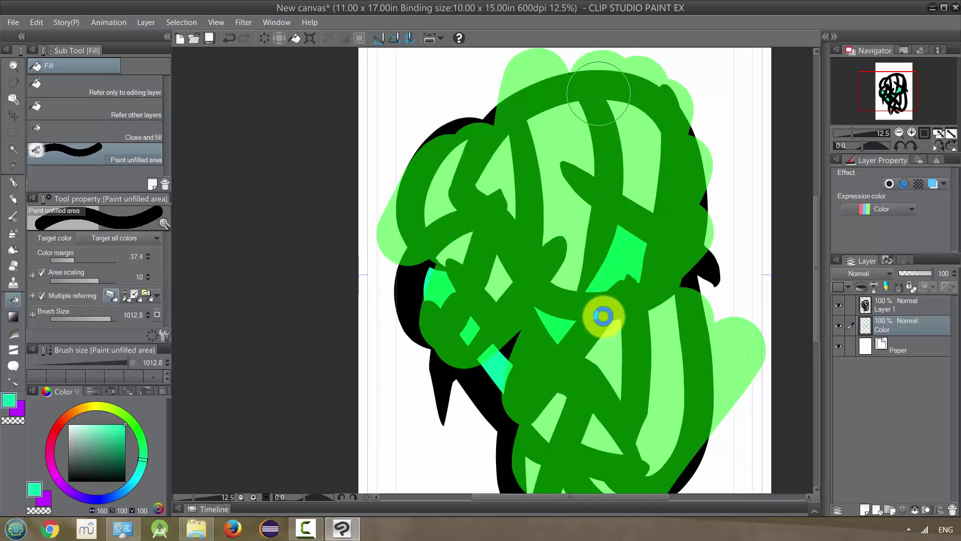
mouse_move(603, 315)
mouse_down()
mouse_move(495, 368)
mouse_move(588, 279)
mouse_move(591, 265)
mouse_up()
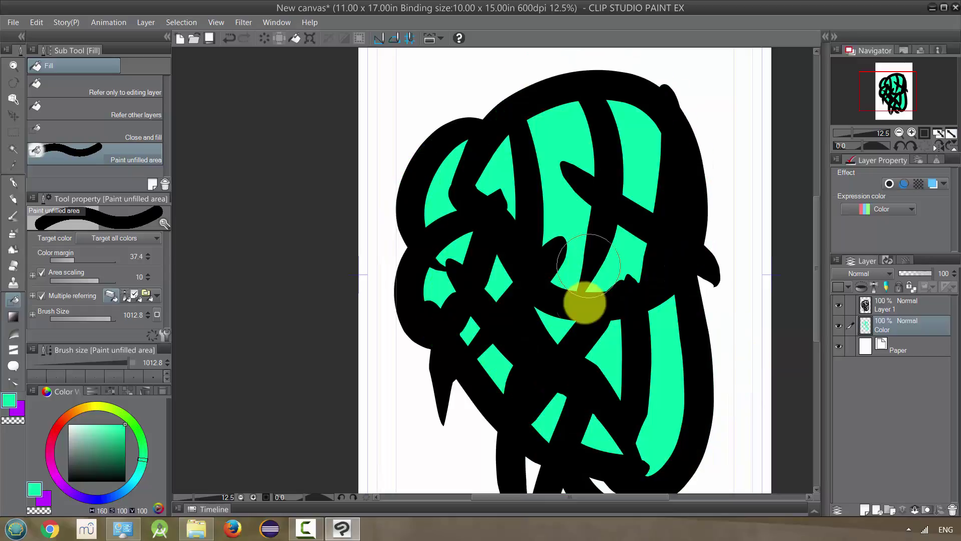
drag(562, 215, 573, 313)
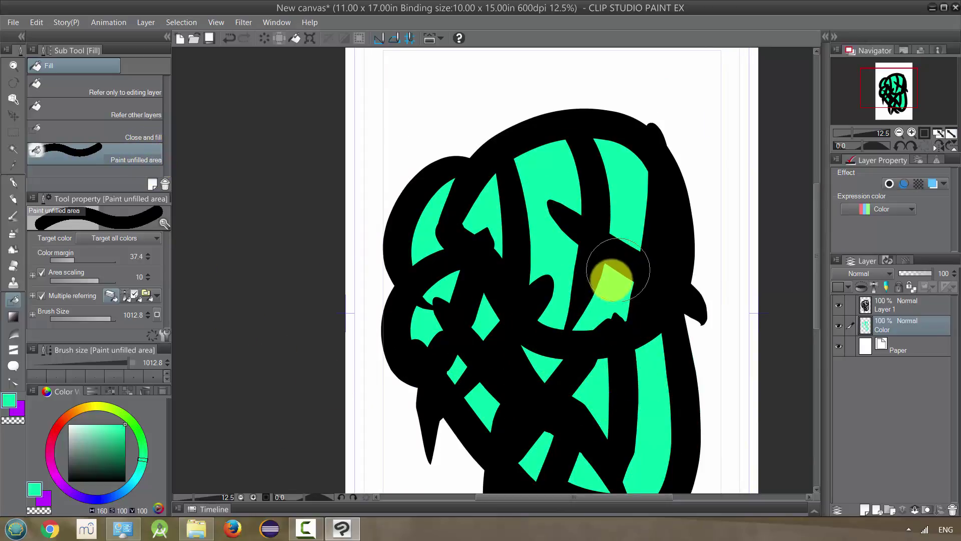
drag(592, 321, 546, 243)
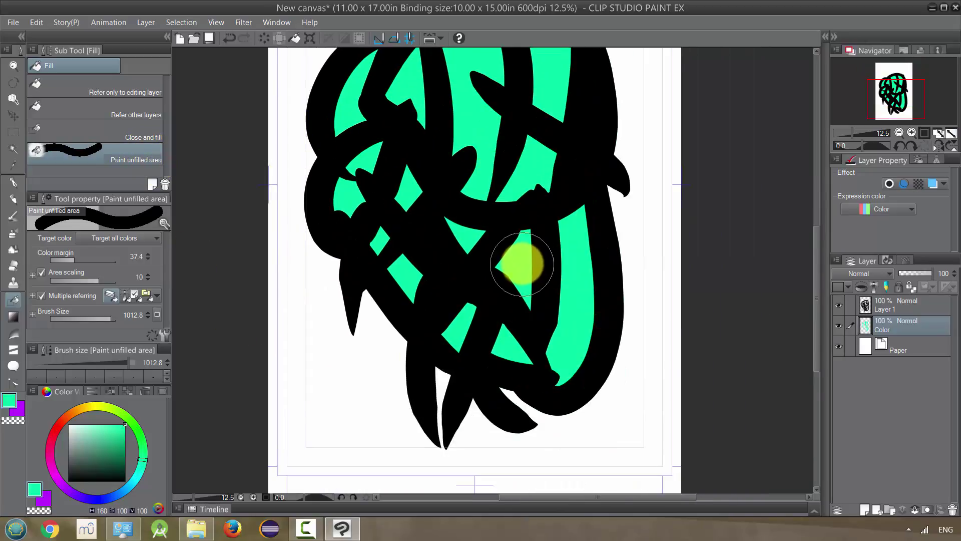